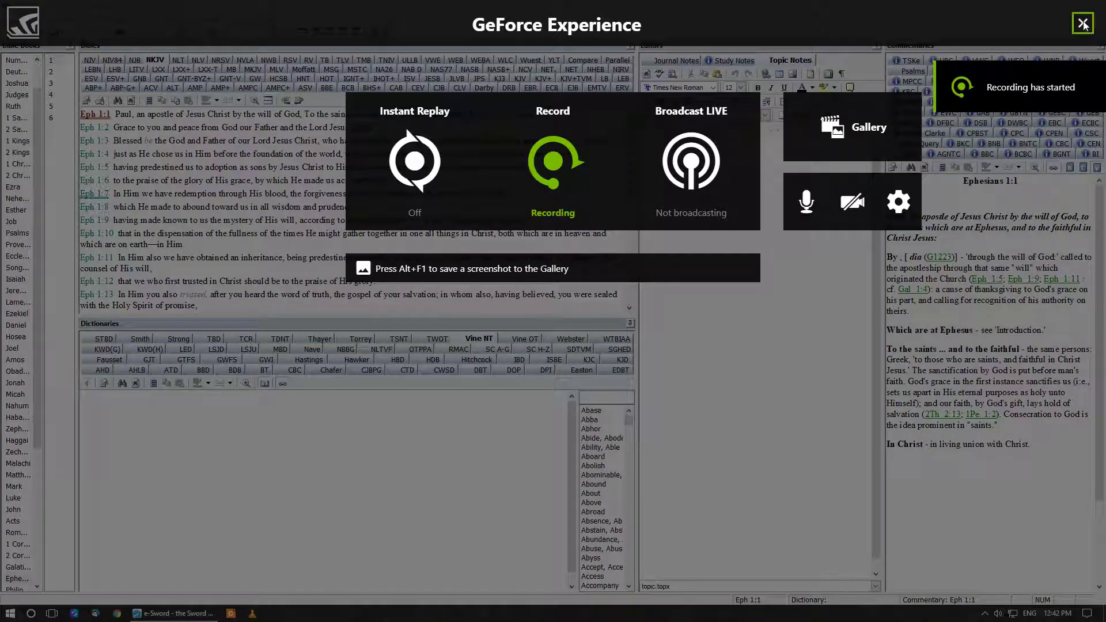
{"action": "left_click", "coordinate": [1083, 25]}
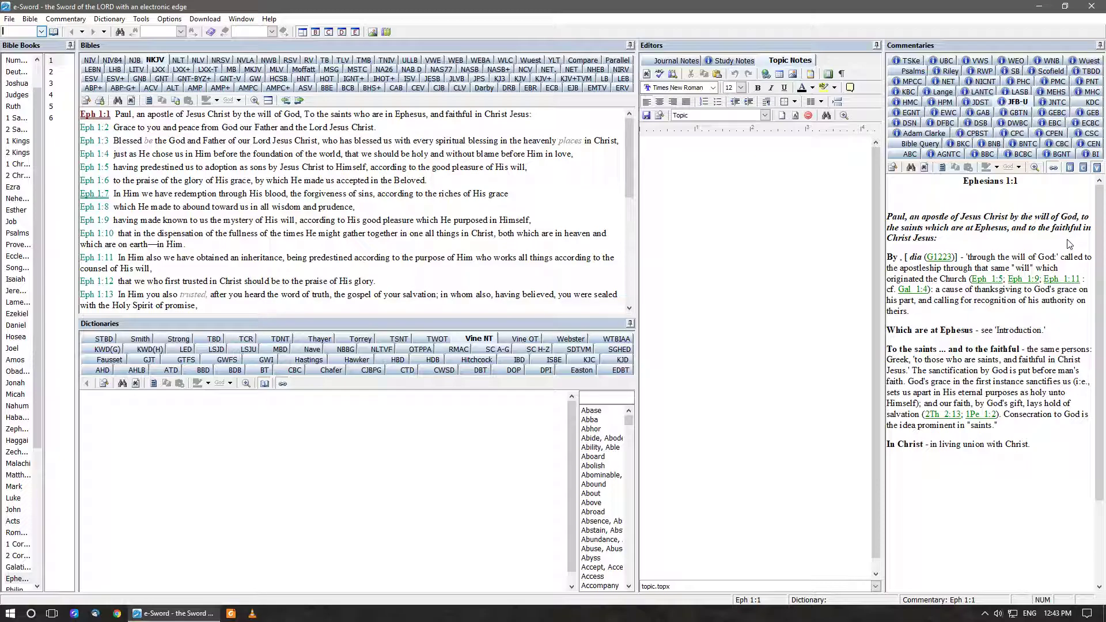
Step: View the day's reading in Daily Devotions, then close it
{"action": "left_click", "coordinate": [141, 19]}
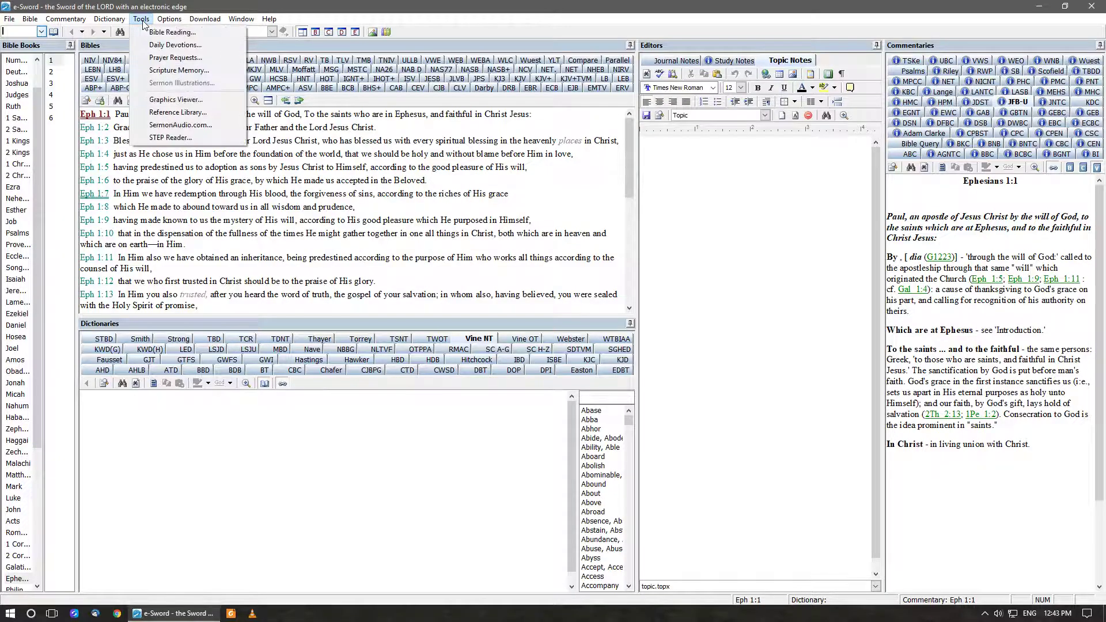
{"action": "left_click", "coordinate": [159, 47]}
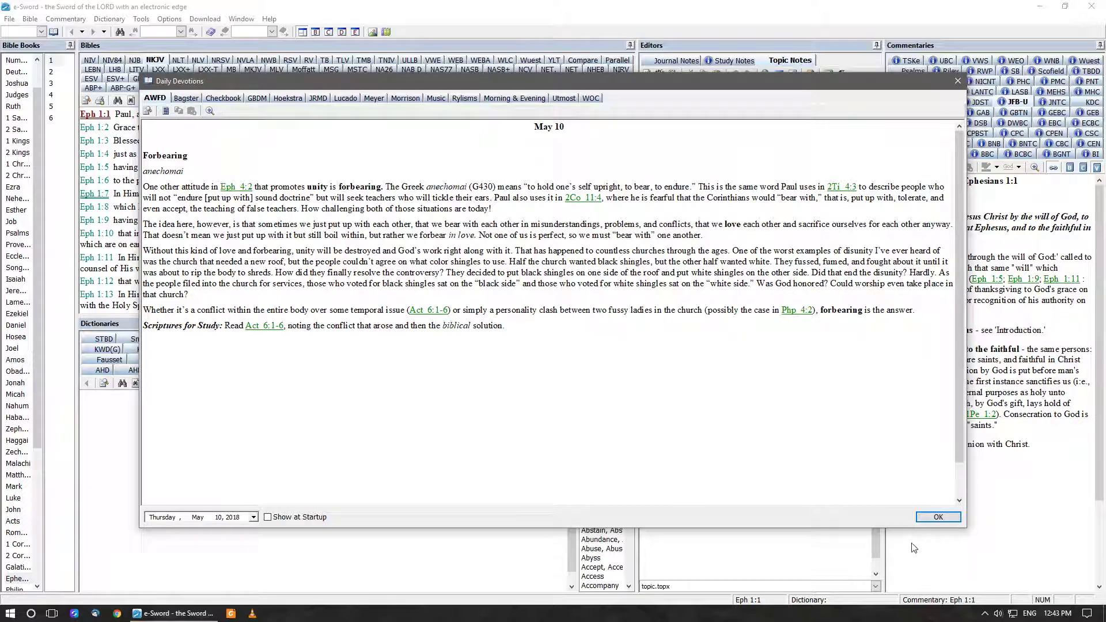
{"action": "left_click", "coordinate": [937, 517]}
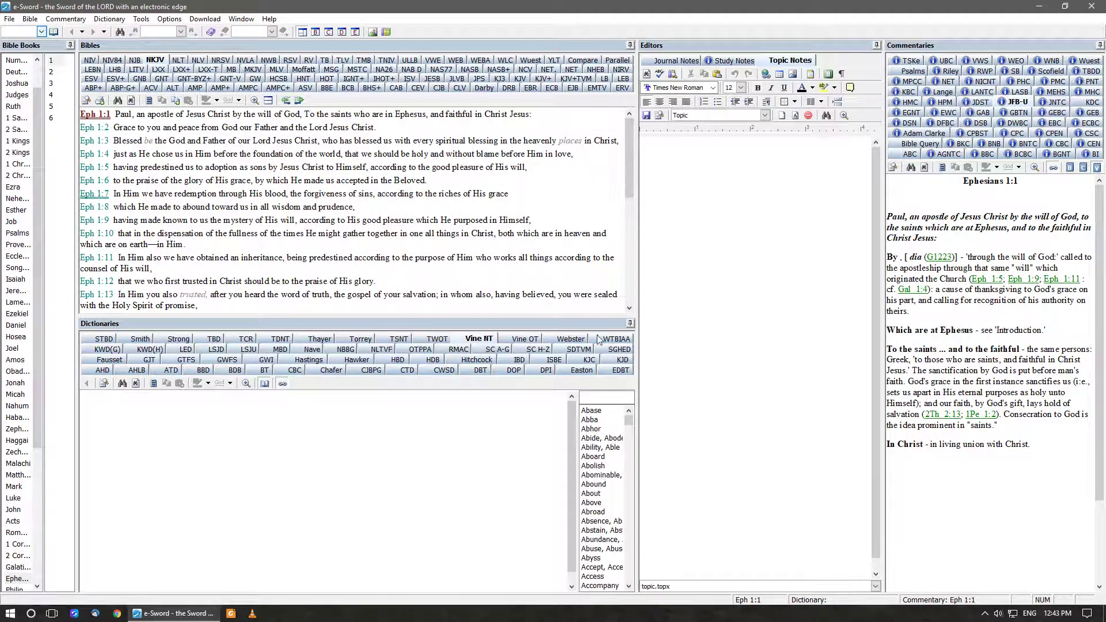
Step: Look at the Bible Reading tool and close it without making changes
{"action": "left_click", "coordinate": [141, 19]}
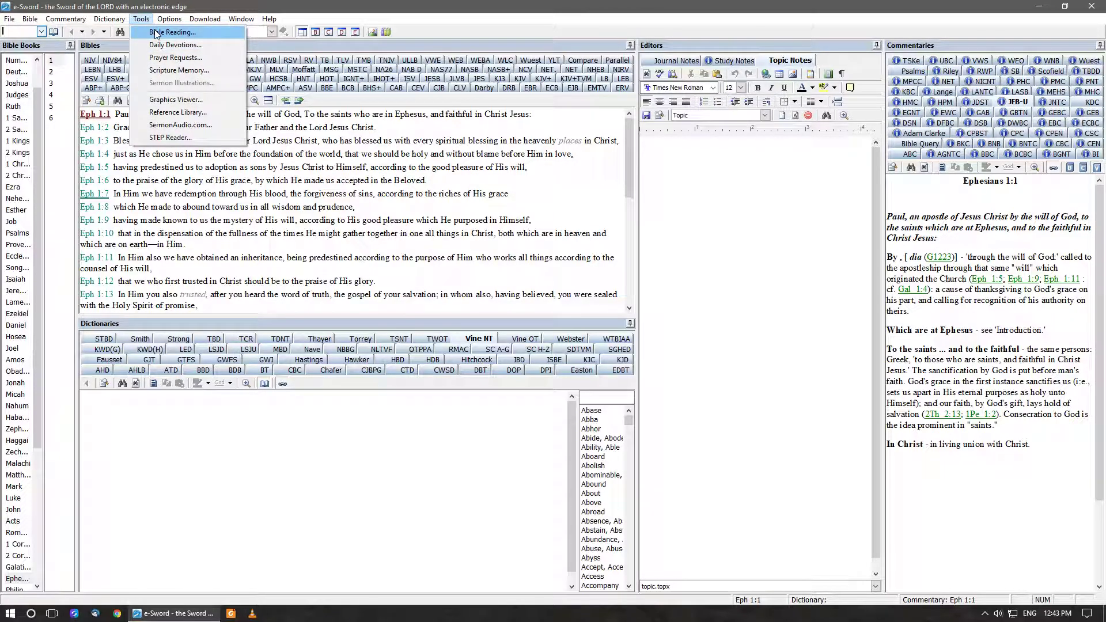
{"action": "left_click", "coordinate": [156, 32]}
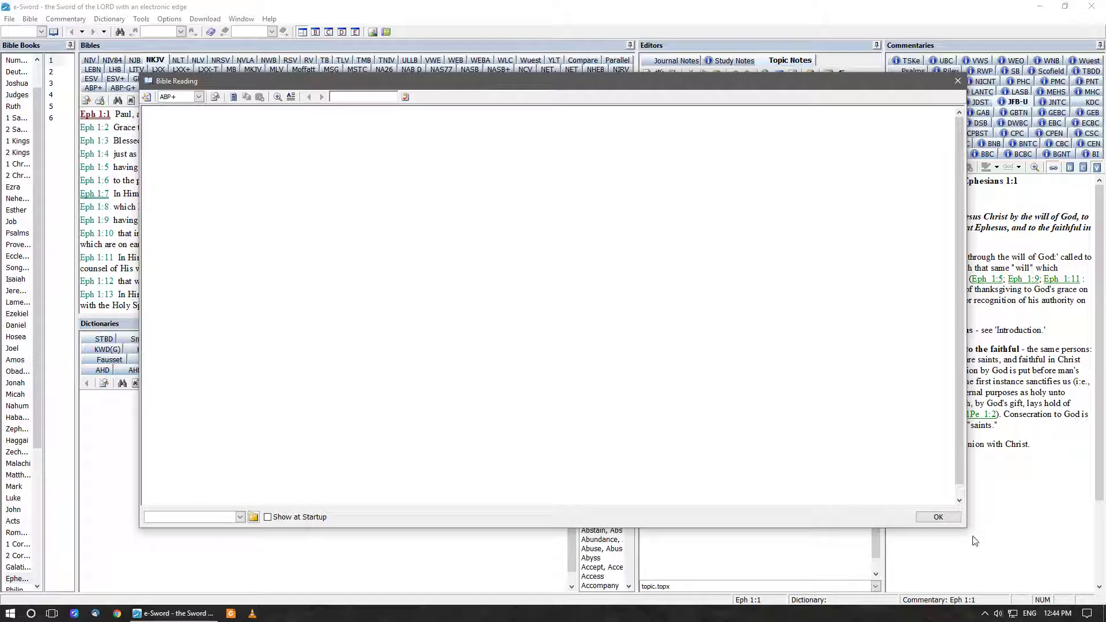
{"action": "left_click", "coordinate": [937, 517]}
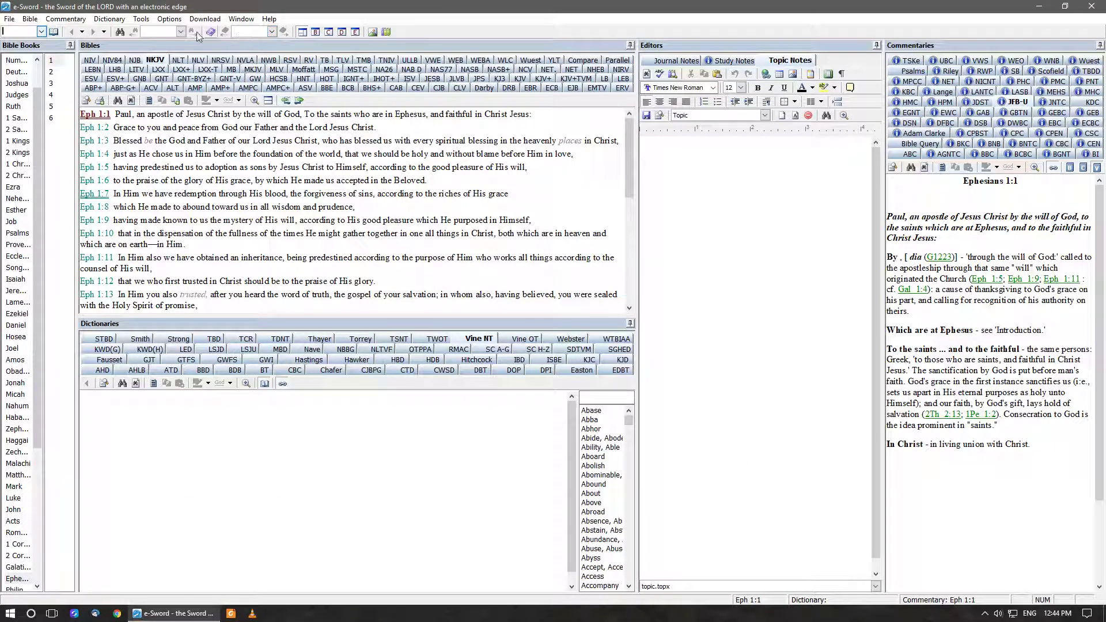
Step: Begin adding a new verse in Scripture Memory's verse maintenance
{"action": "left_click", "coordinate": [139, 22]}
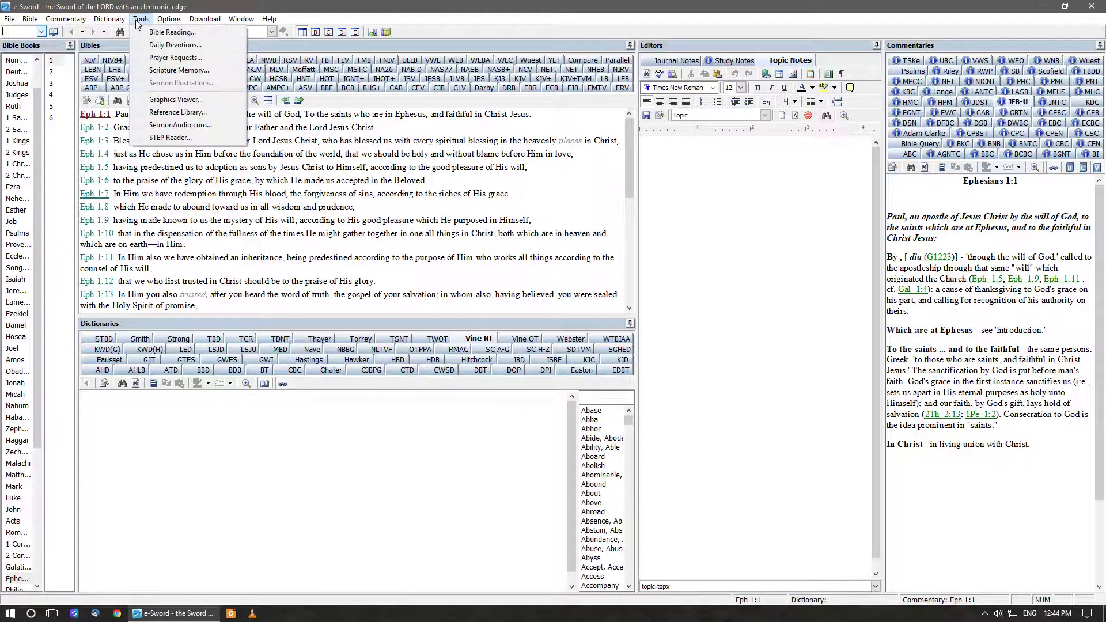
{"action": "left_click", "coordinate": [169, 76]}
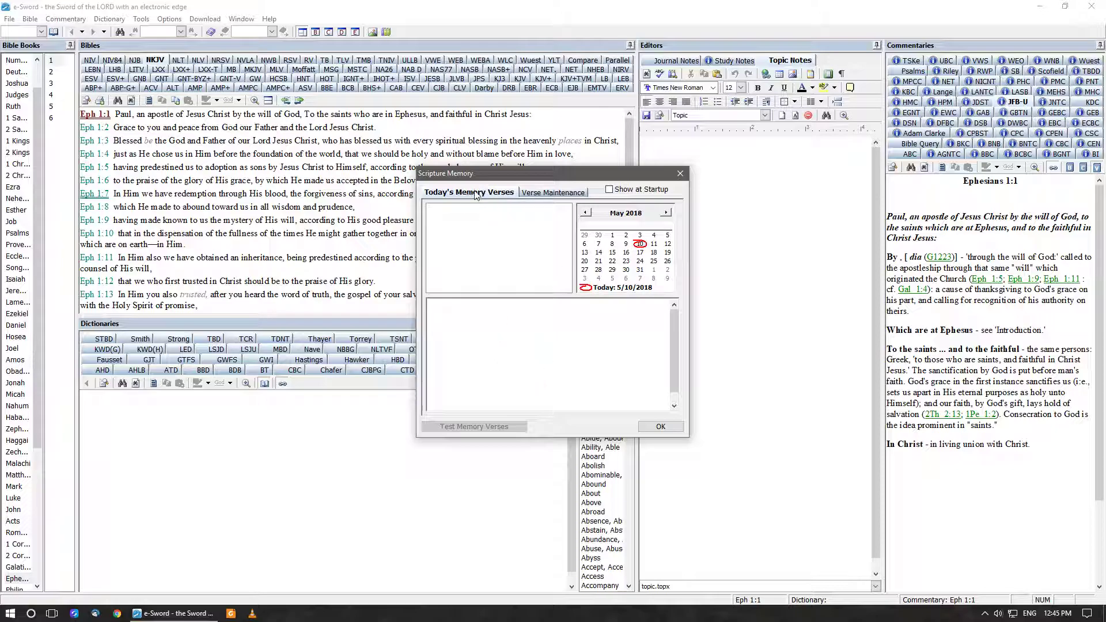
{"action": "left_click", "coordinate": [535, 196]}
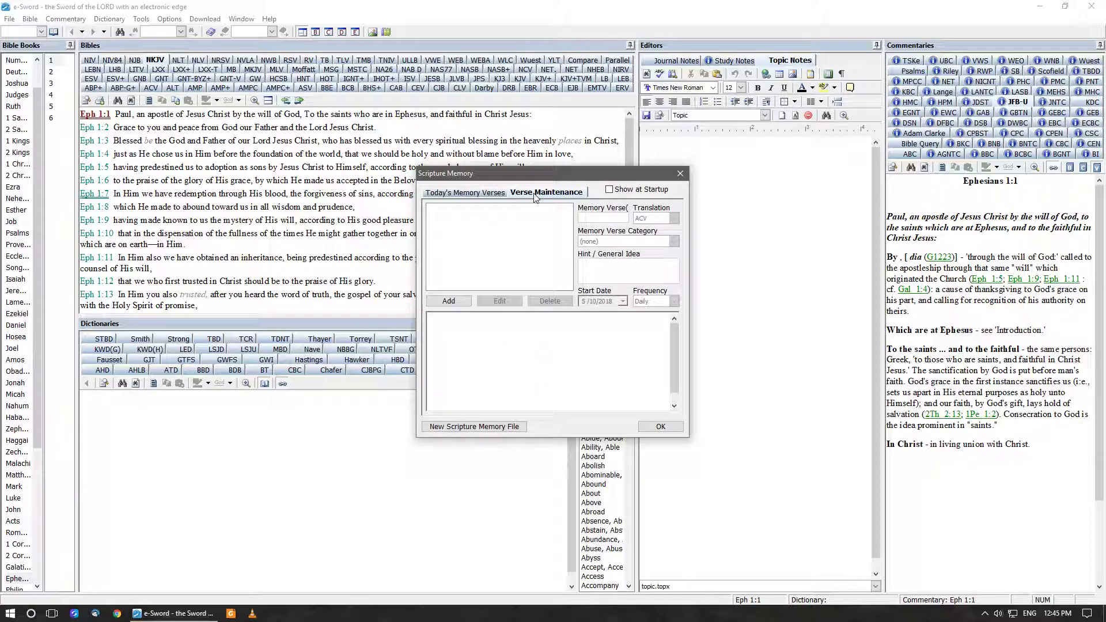
{"action": "left_click", "coordinate": [455, 302]}
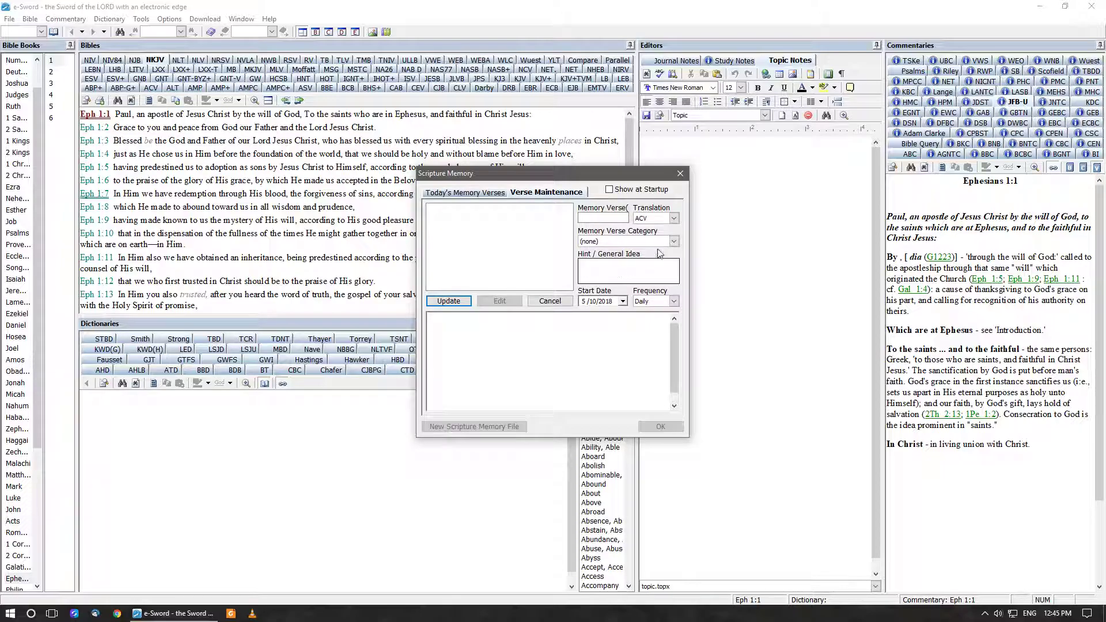
{"action": "left_click", "coordinate": [672, 219]}
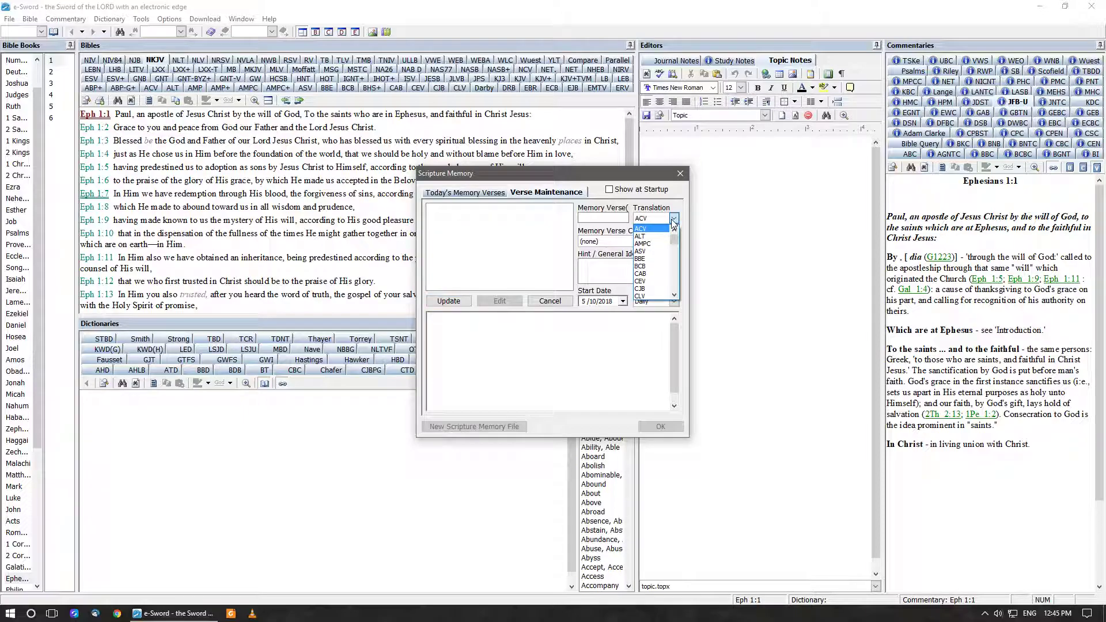
{"action": "left_click", "coordinate": [611, 173]}
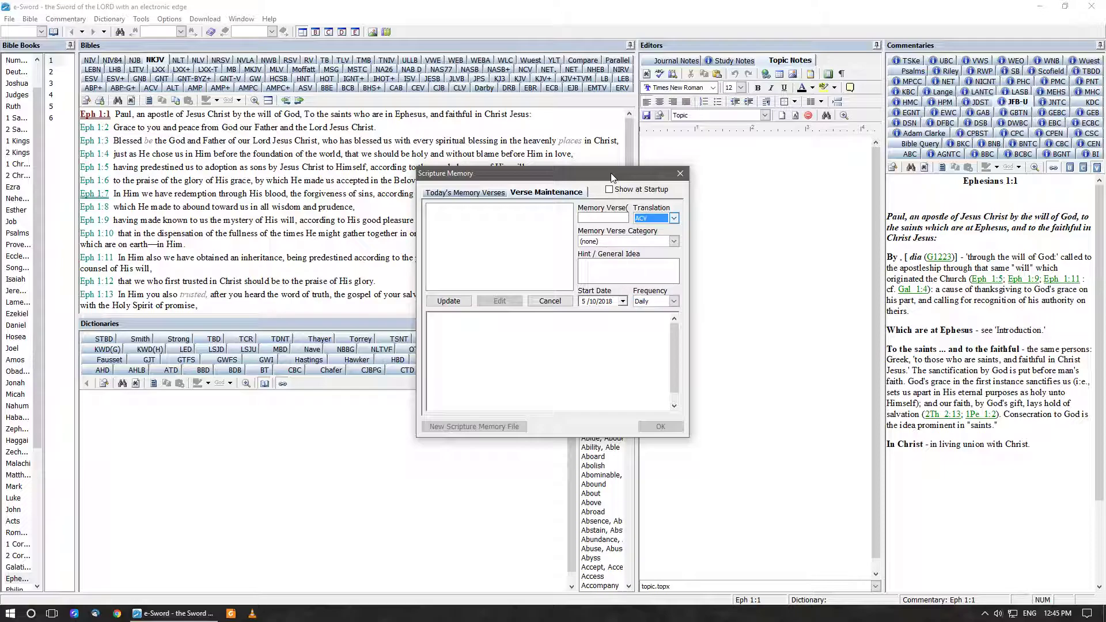
{"action": "left_click", "coordinate": [363, 11]}
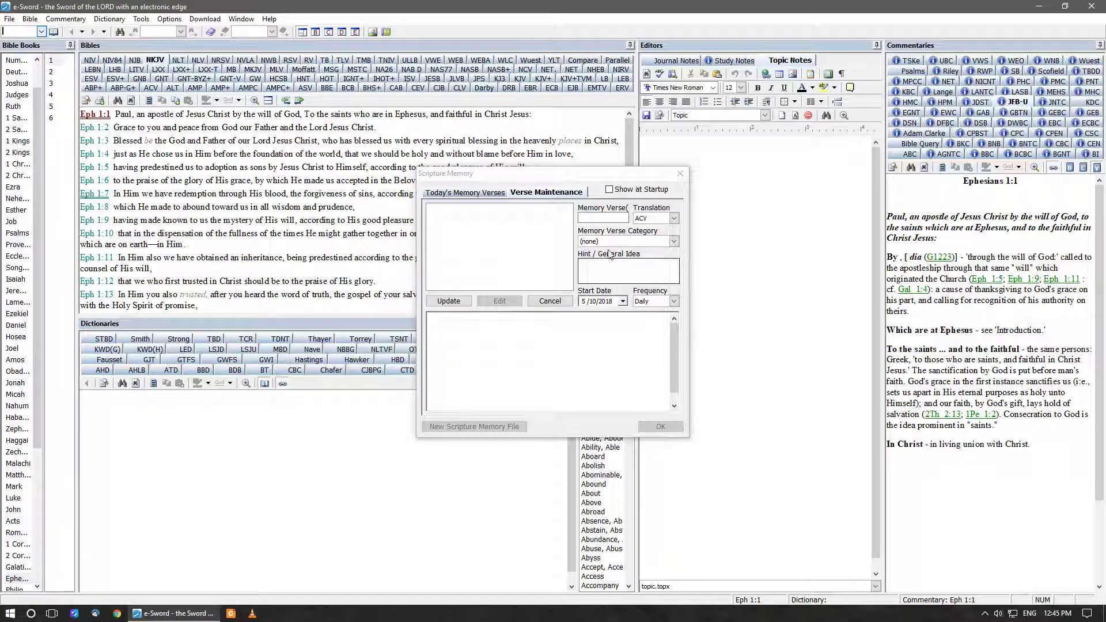
Step: Enter John 3:16 as the reference of the new memory verse
{"action": "left_click", "coordinate": [592, 218]}
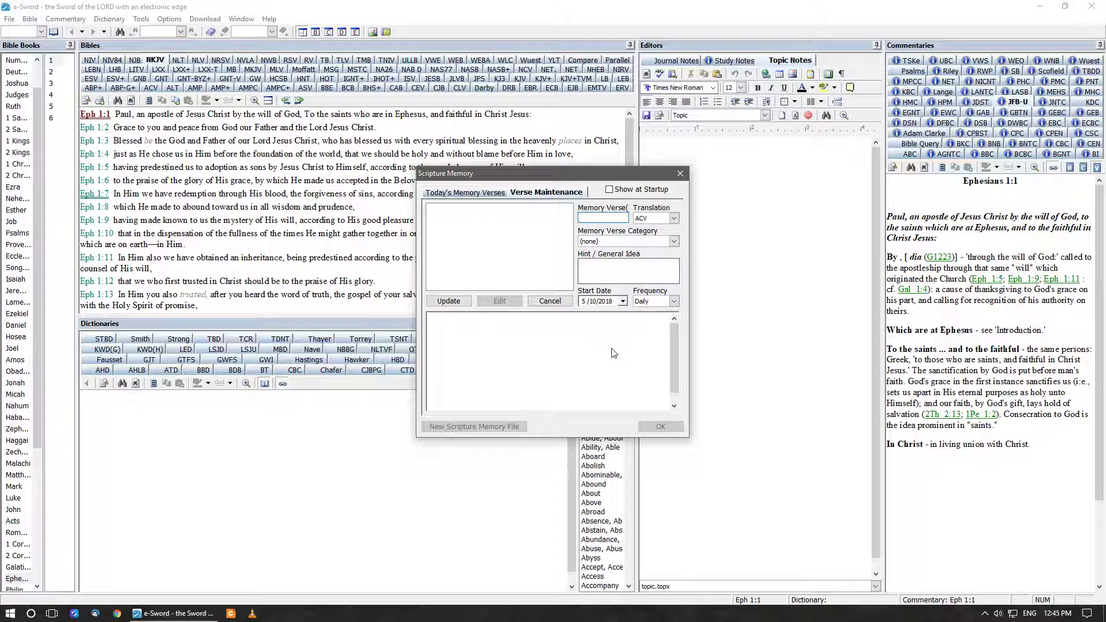
{"action": "type", "text": "John 3:16"}
{"action": "left_click", "coordinate": [673, 218]}
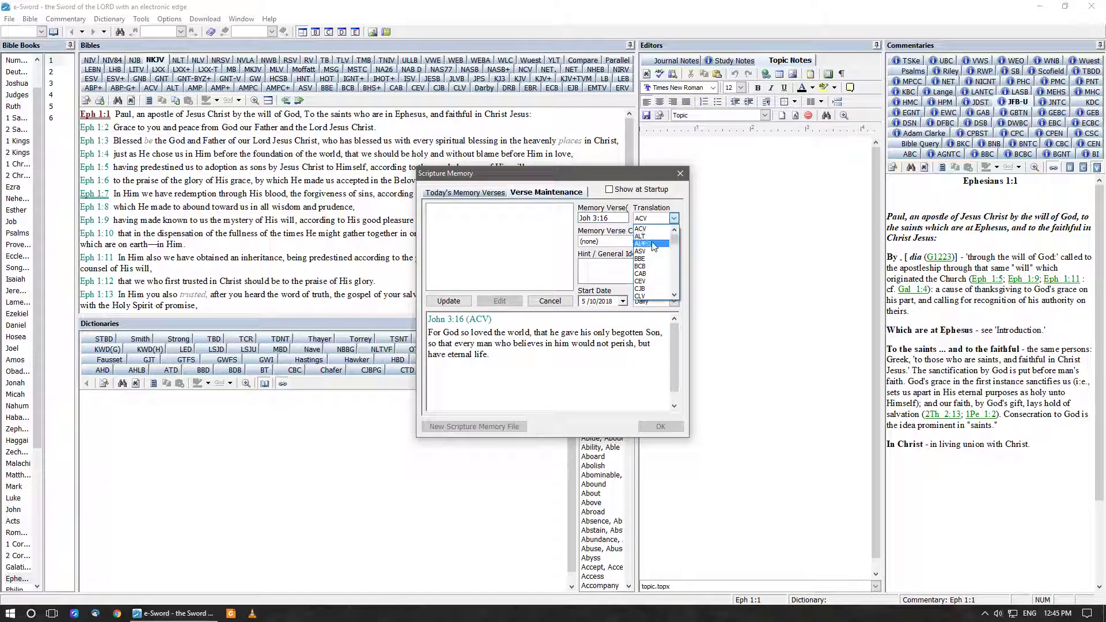
{"action": "scroll", "coordinate": [654, 254], "scroll_direction": "down", "scroll_amount": 7}
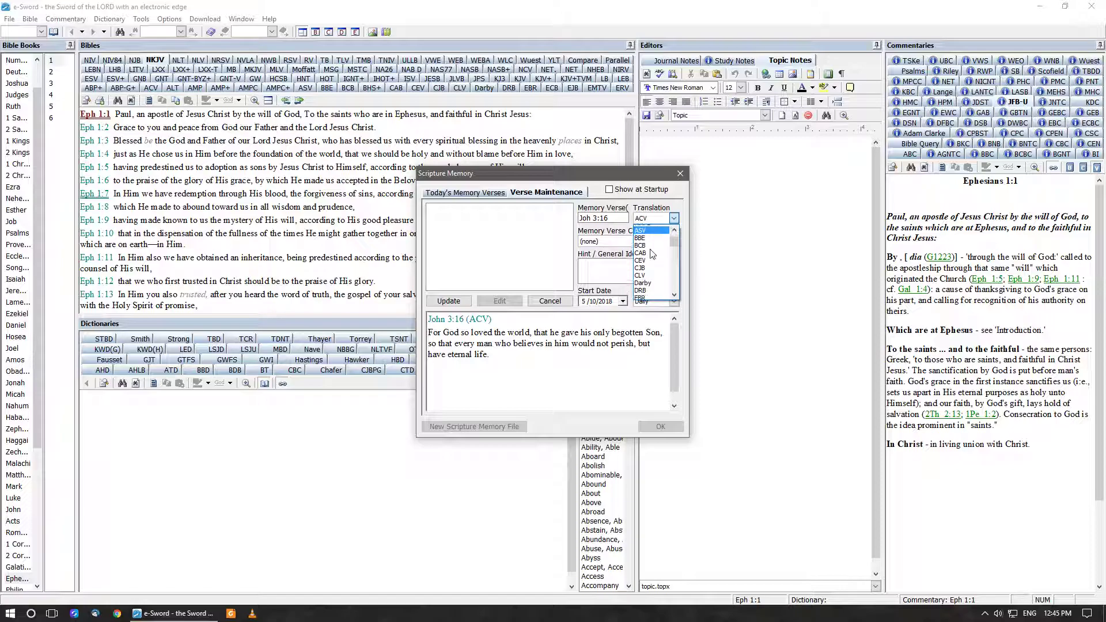
{"action": "left_click", "coordinate": [496, 355]}
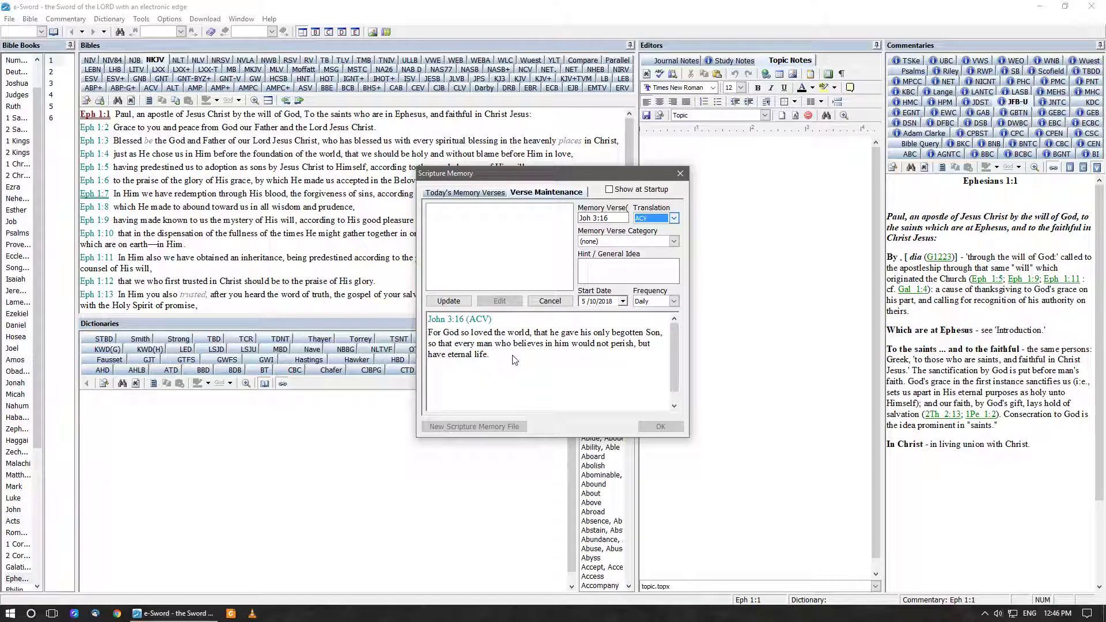
Step: Set the category of the new memory verse to Salvation
{"action": "left_click", "coordinate": [674, 241]}
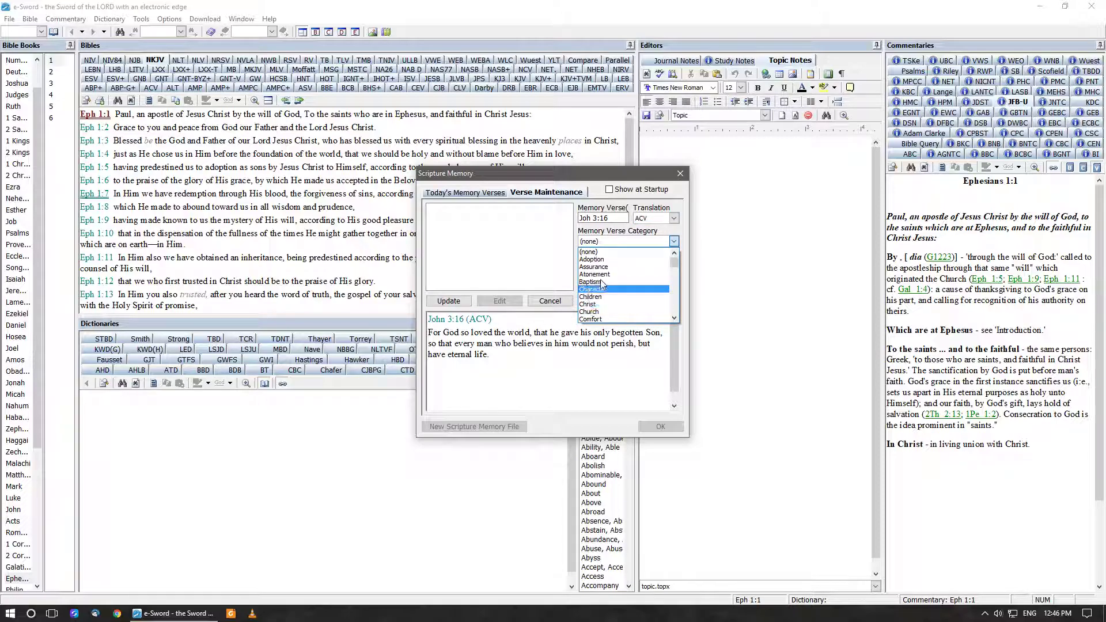
{"action": "scroll", "coordinate": [599, 271], "scroll_direction": "down", "scroll_amount": 6}
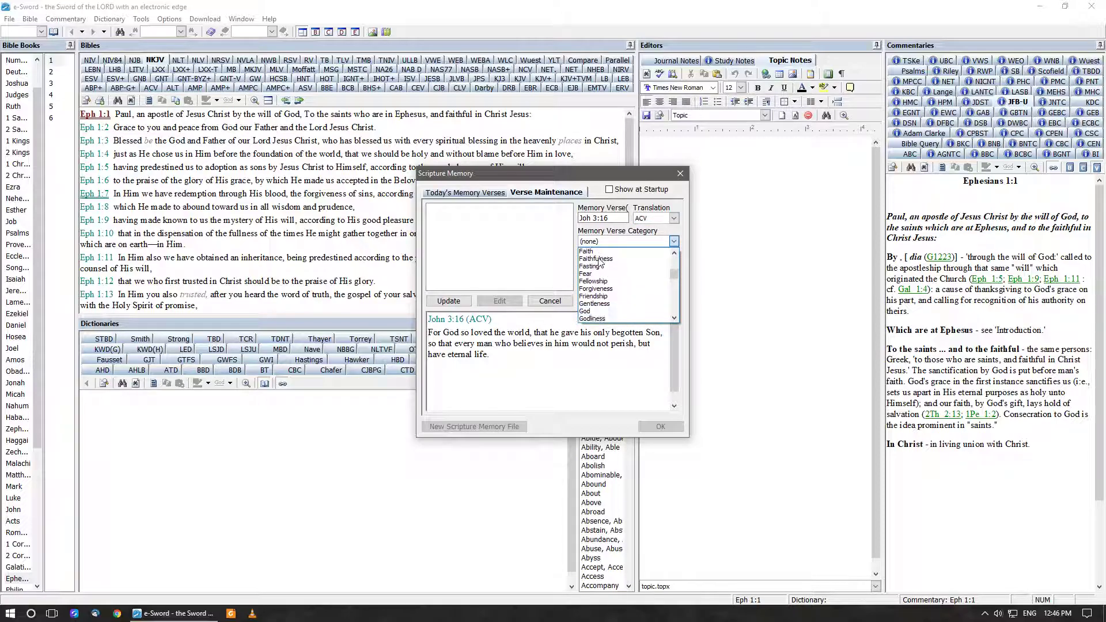
{"action": "scroll", "coordinate": [599, 262], "scroll_direction": "down", "scroll_amount": 4}
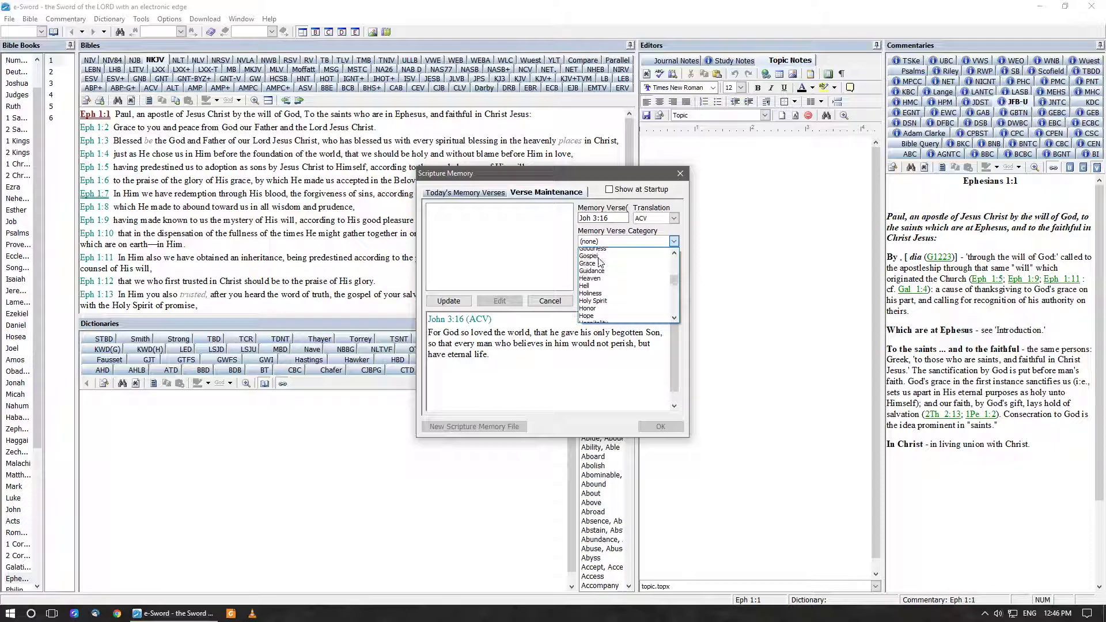
{"action": "scroll", "coordinate": [600, 262], "scroll_direction": "down", "scroll_amount": 7}
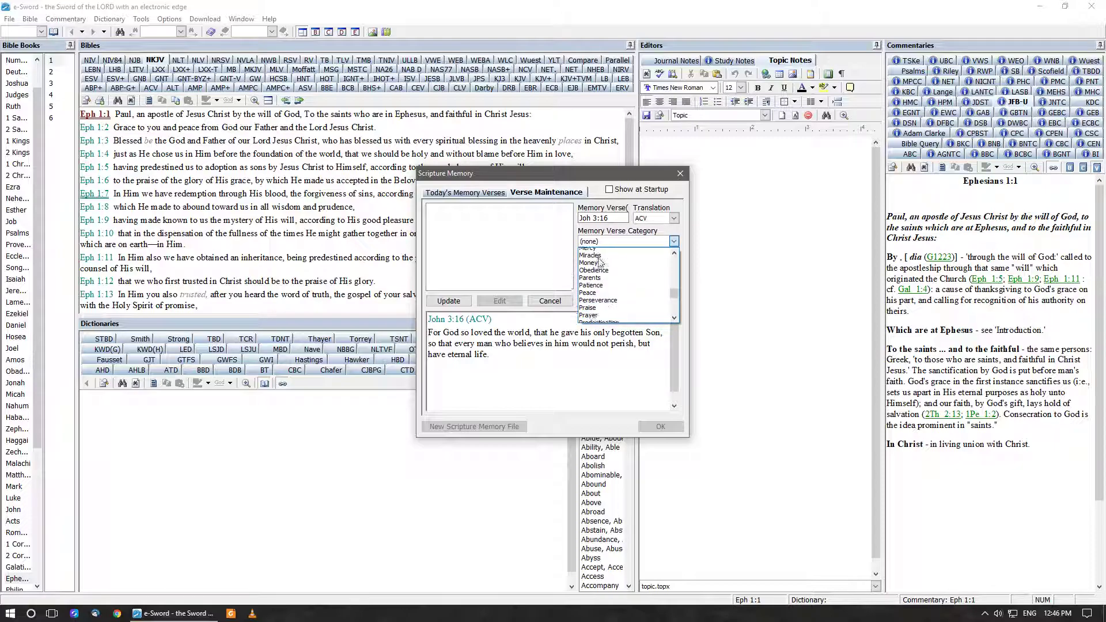
{"action": "scroll", "coordinate": [600, 262], "scroll_direction": "down", "scroll_amount": 5}
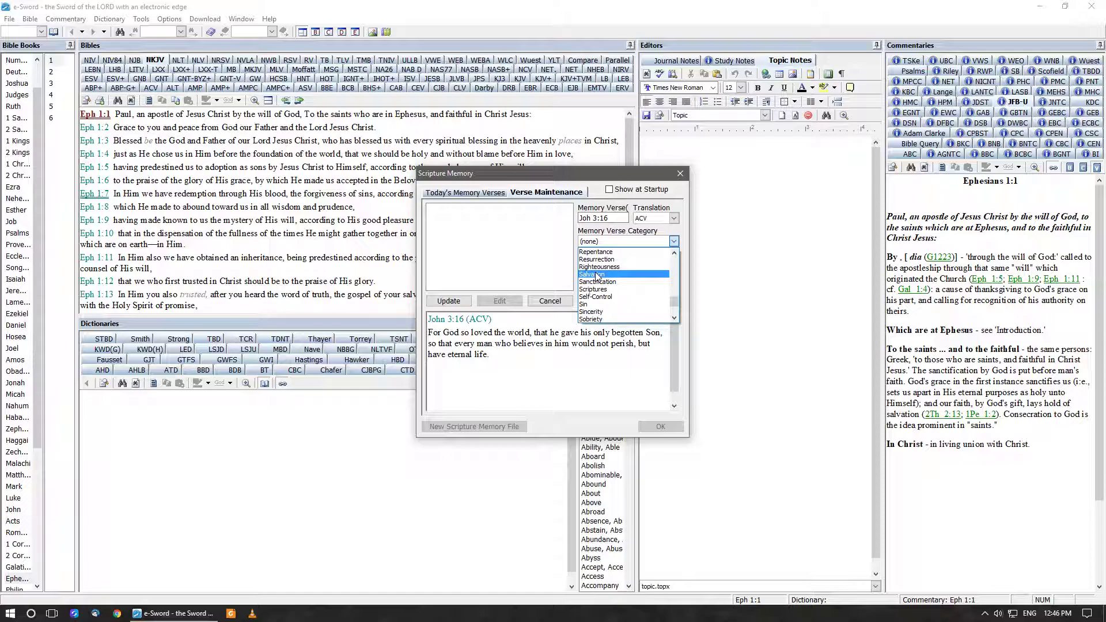
{"action": "left_click", "coordinate": [597, 274]}
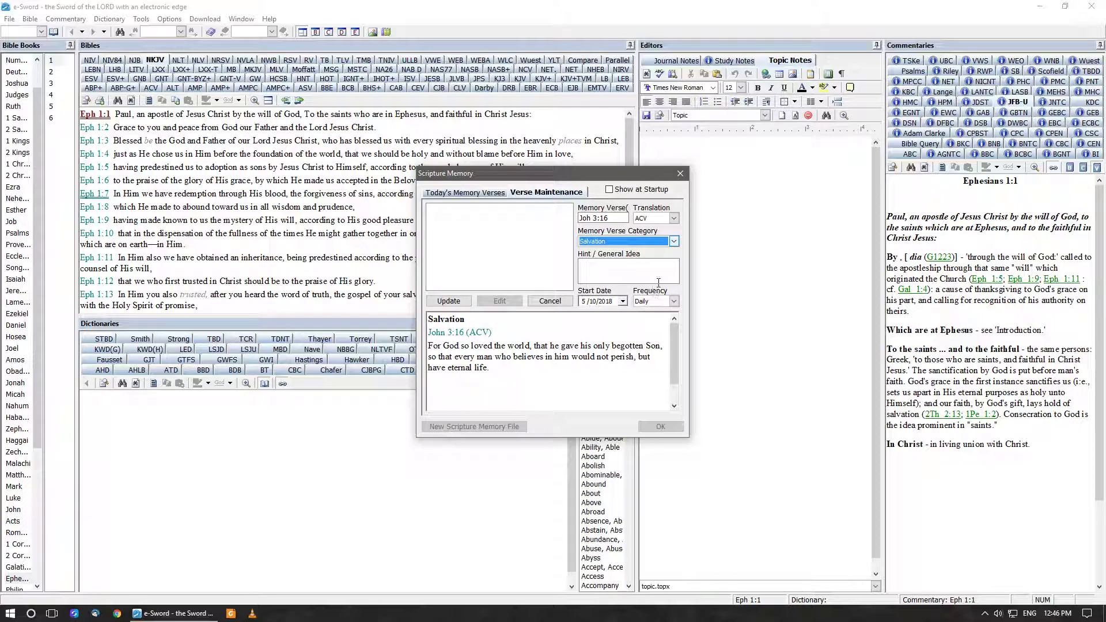
Step: Enter "God loves us" as the hint for the memory verse
{"action": "left_click", "coordinate": [599, 268]}
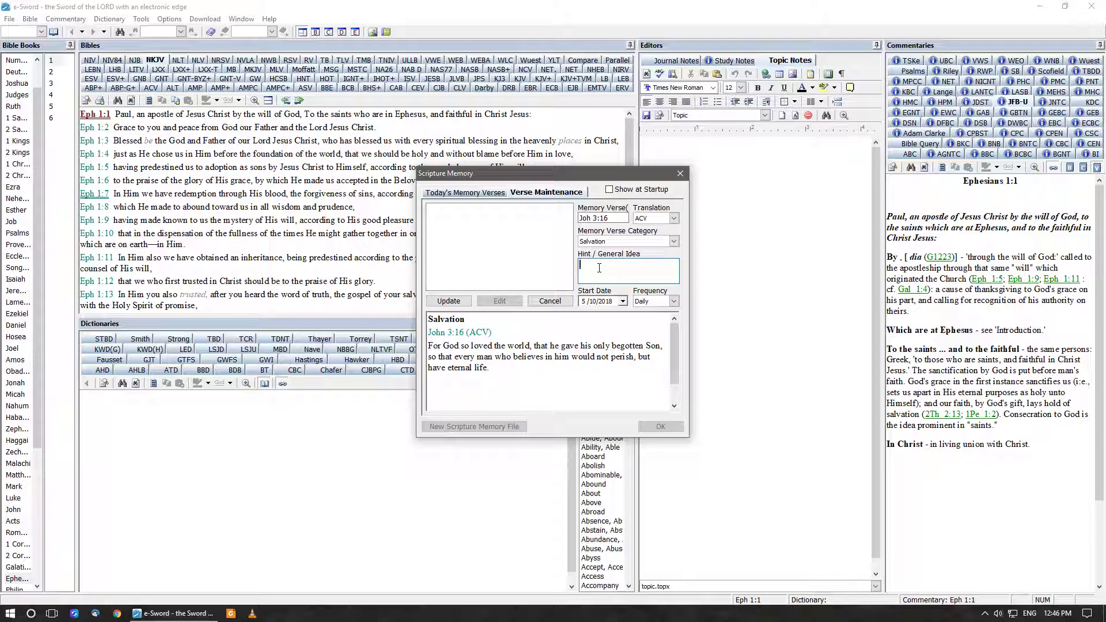
{"action": "type", "text": "GH"}
{"action": "type", "text": "od "}
{"action": "type", "text": "loves"}
{"action": "type", "text": " us"}
Step: Set the memory verse's translation to NKJV, then save the entry and close Scripture Memory
{"action": "left_click", "coordinate": [673, 218]}
{"action": "scroll", "coordinate": [649, 262], "scroll_direction": "down", "scroll_amount": 5}
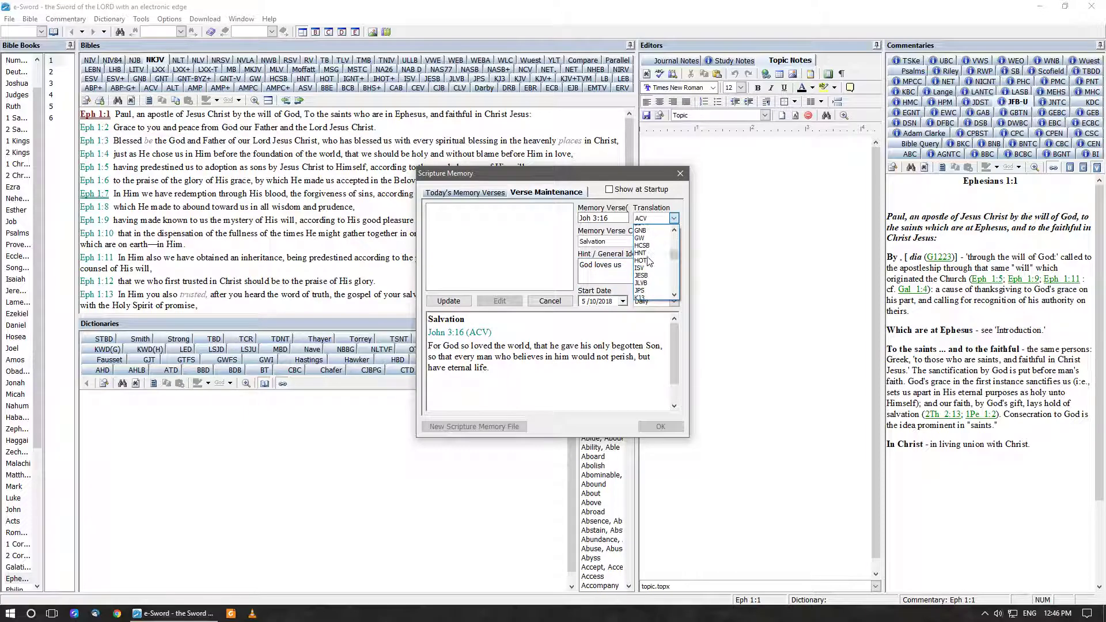
{"action": "scroll", "coordinate": [648, 262], "scroll_direction": "down", "scroll_amount": 11}
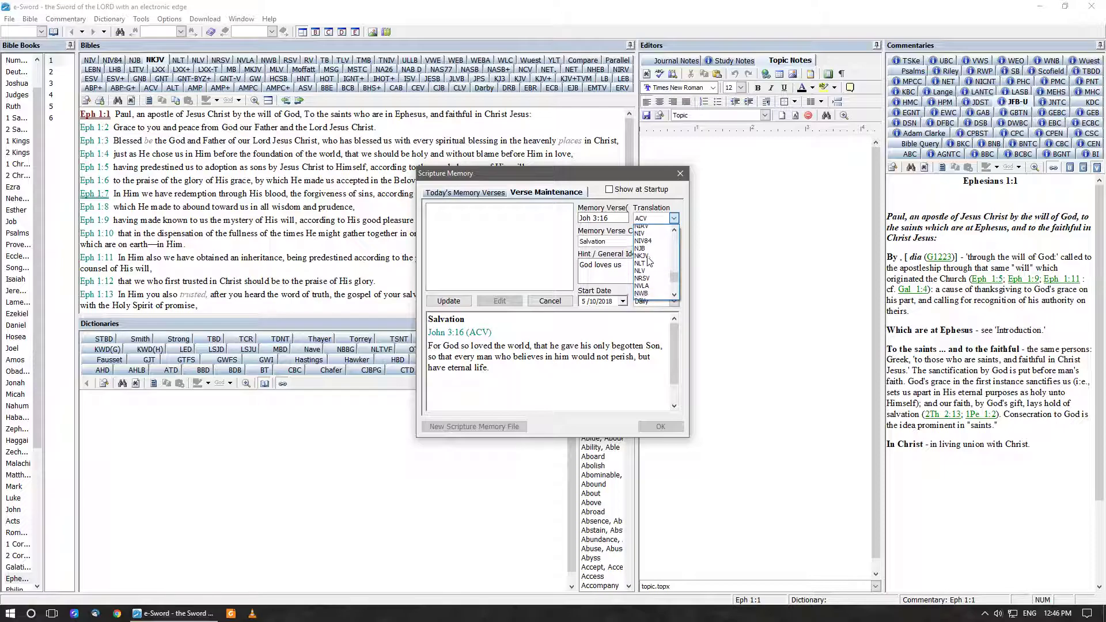
{"action": "left_click", "coordinate": [642, 255]}
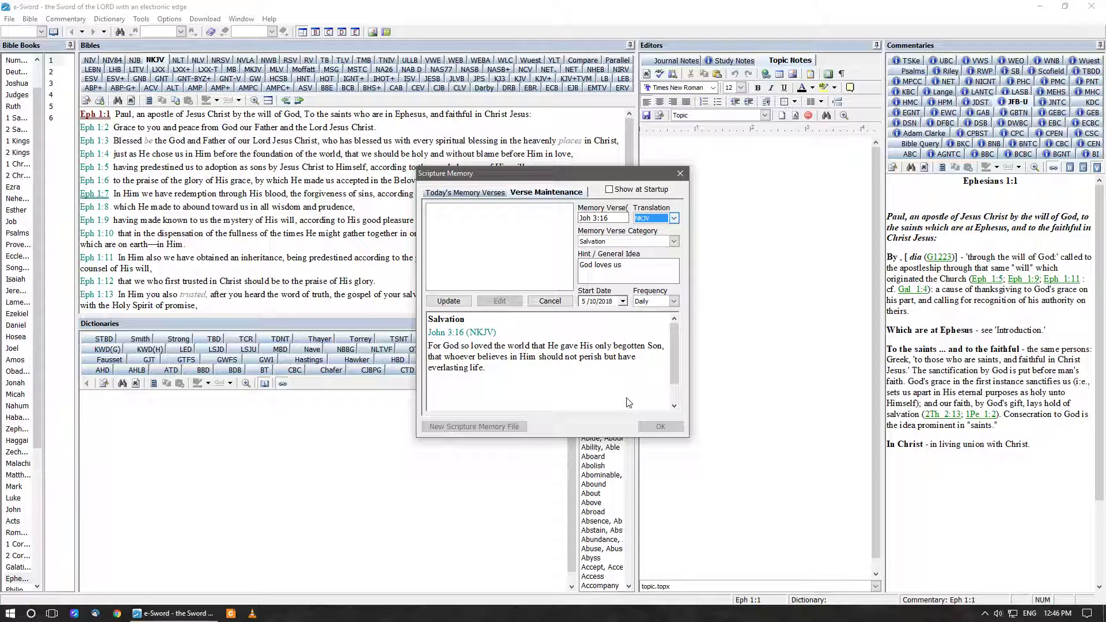
{"action": "left_click", "coordinate": [446, 301]}
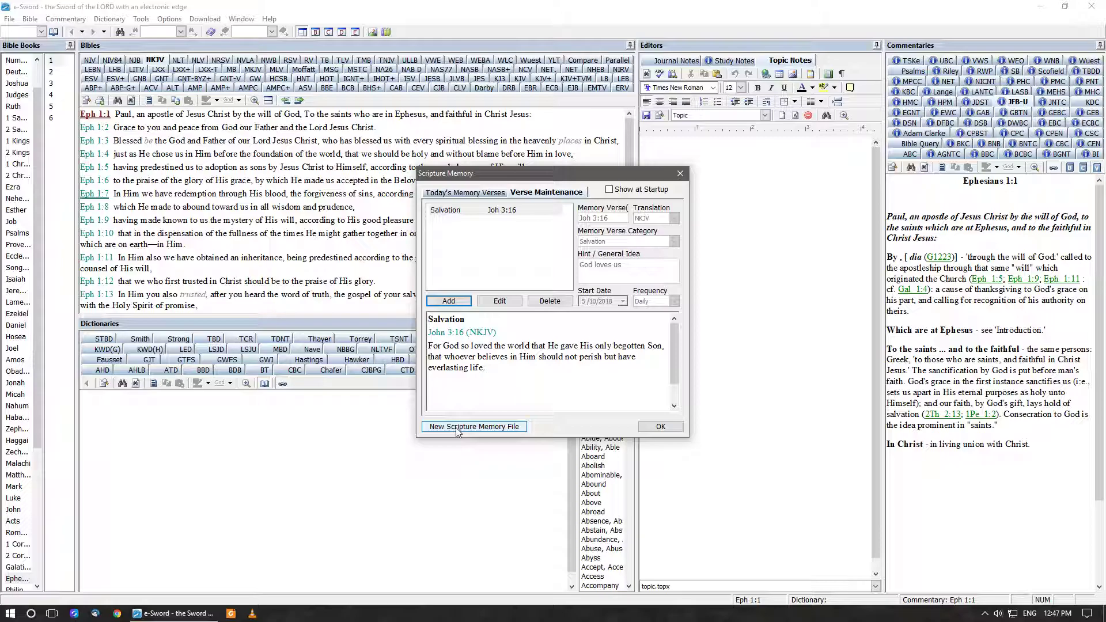
{"action": "left_click", "coordinate": [660, 426]}
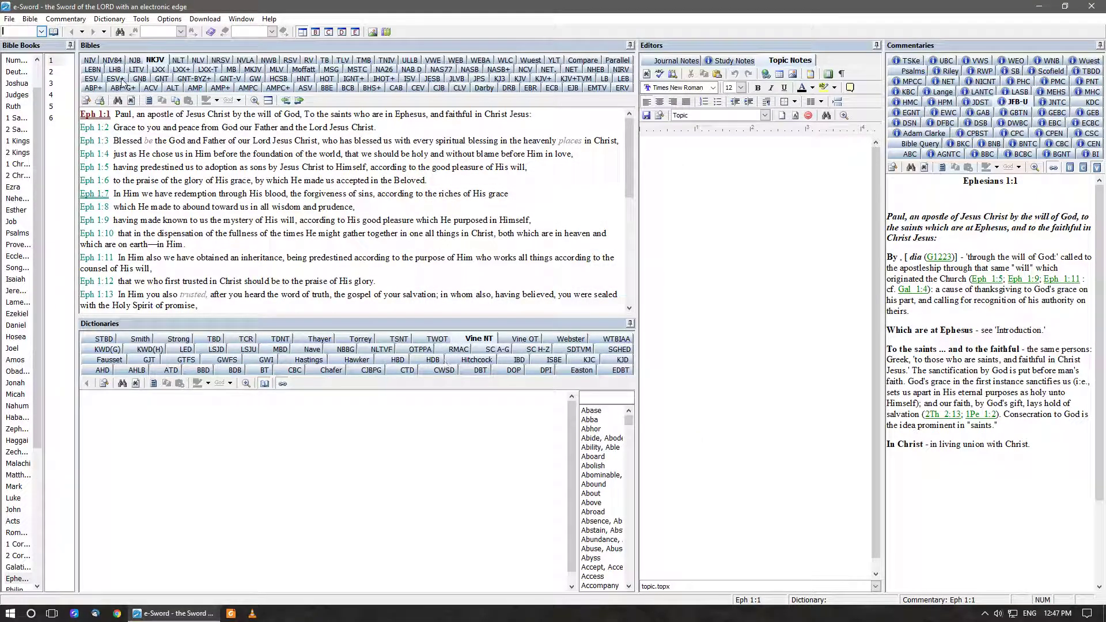
Step: Open the memory verse test from Scripture Memory and view the hint for the Salvation verse
{"action": "left_click", "coordinate": [142, 19]}
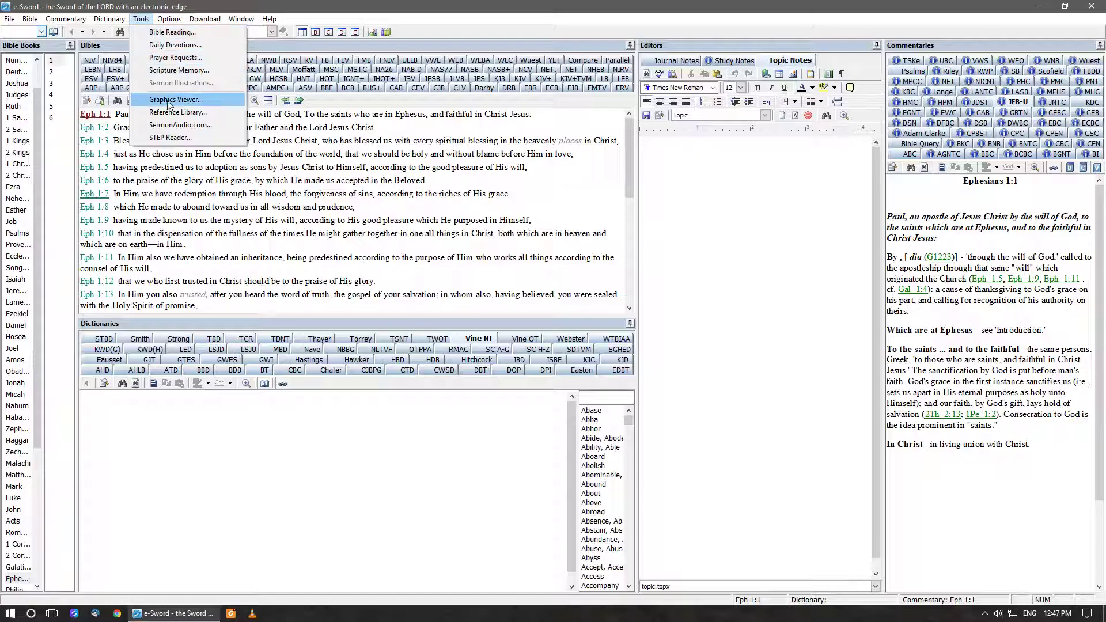
{"action": "left_click", "coordinate": [163, 72]}
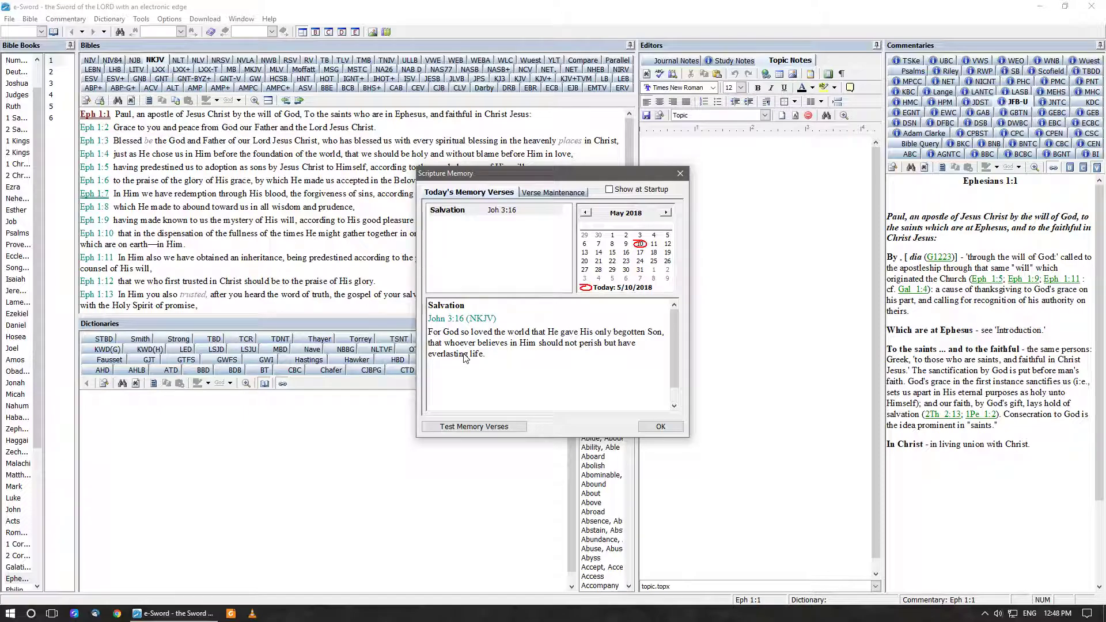
{"action": "left_click", "coordinate": [470, 427]}
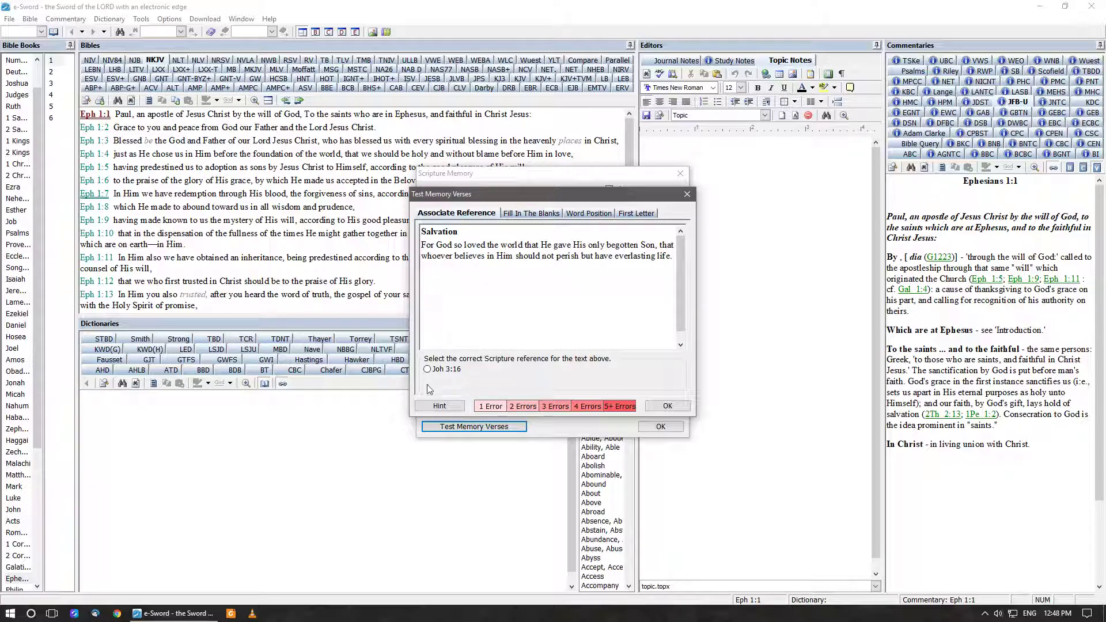
{"action": "left_click", "coordinate": [439, 405]}
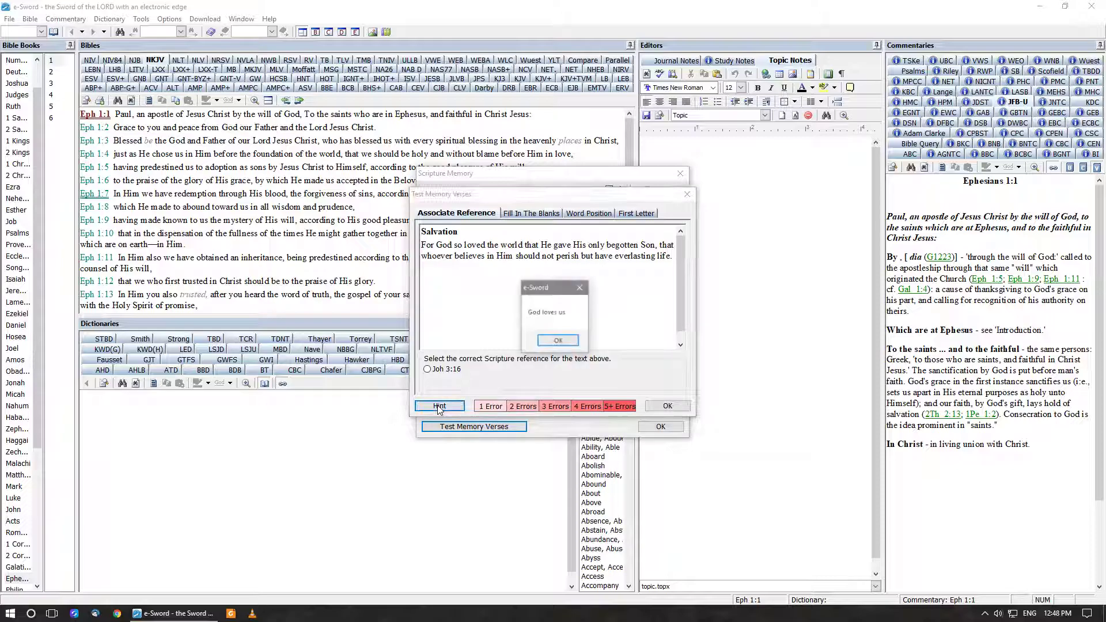
{"action": "left_click", "coordinate": [549, 340]}
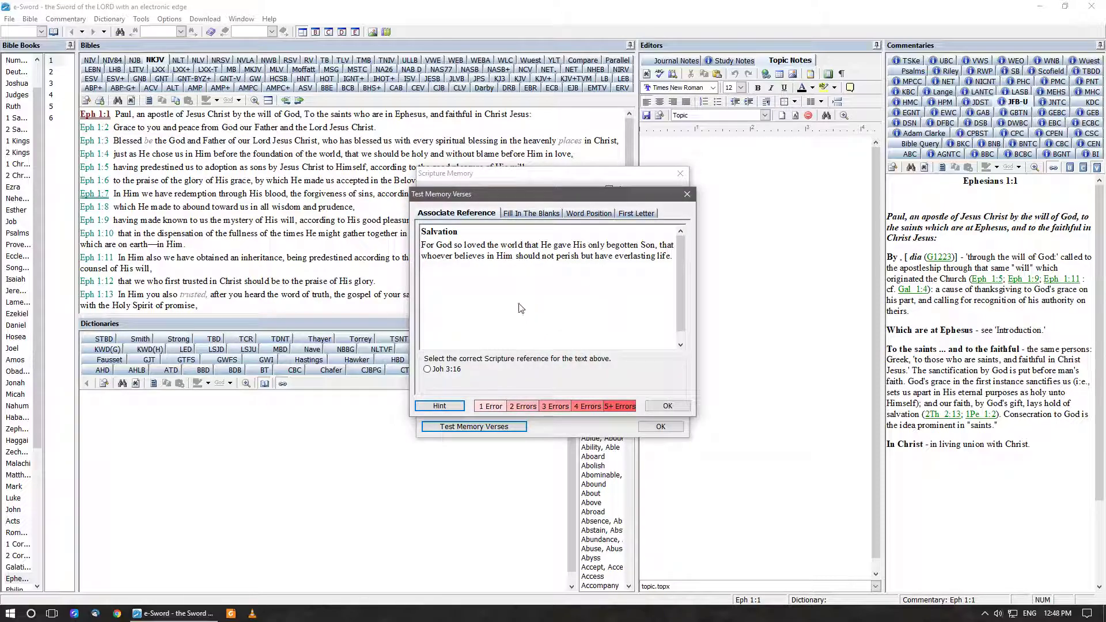
Step: Take the Fill In The Blanks test for John 3:16, choosing "loved", "world", "that", "gave", "only" and "whoever" for the successive blanks
{"action": "left_click", "coordinate": [520, 215]}
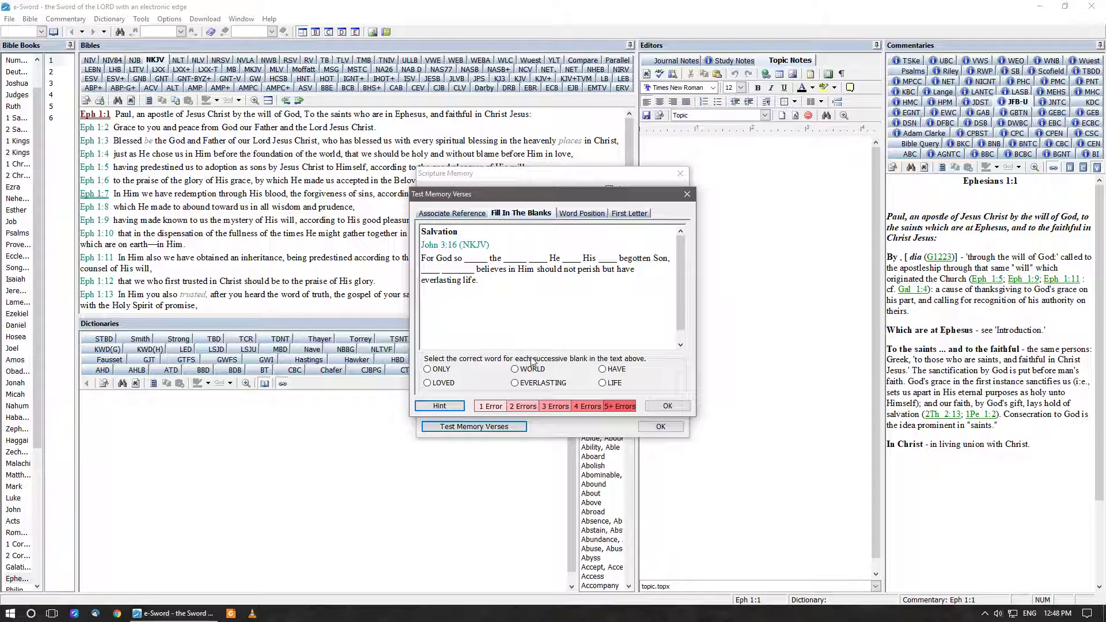
{"action": "left_click", "coordinate": [427, 384]}
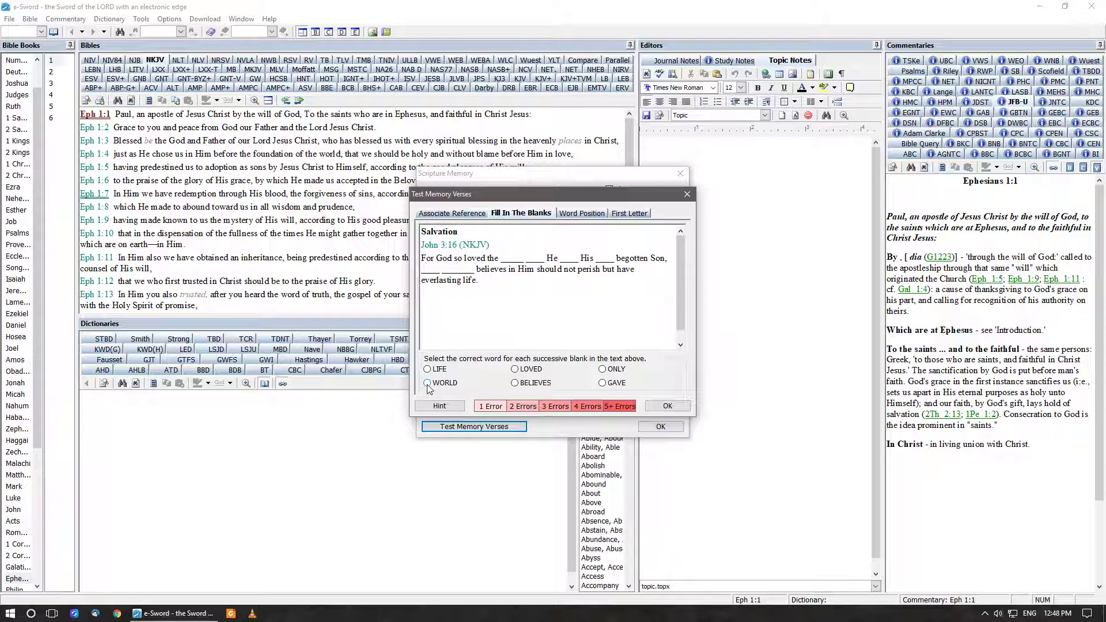
{"action": "left_click", "coordinate": [427, 383]}
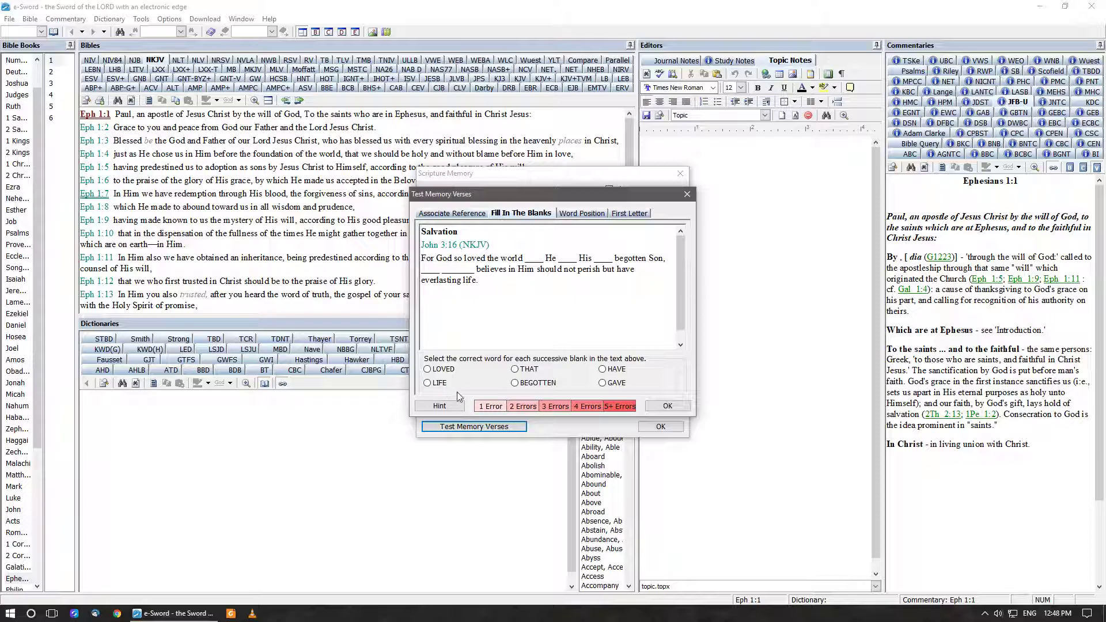
{"action": "left_click", "coordinate": [515, 369]}
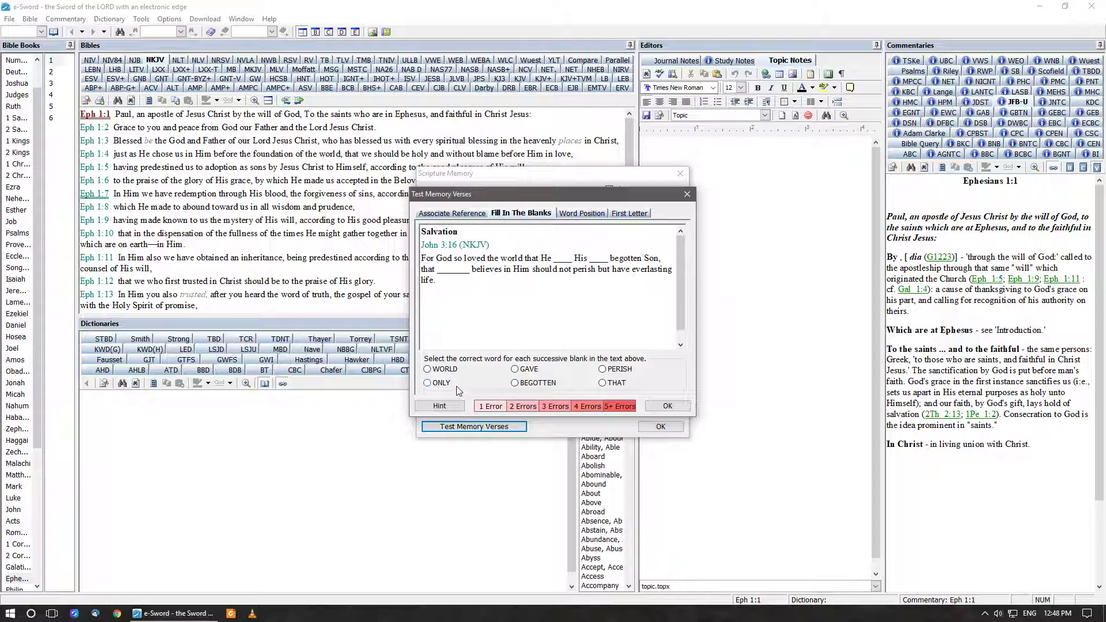
{"action": "left_click", "coordinate": [516, 372]}
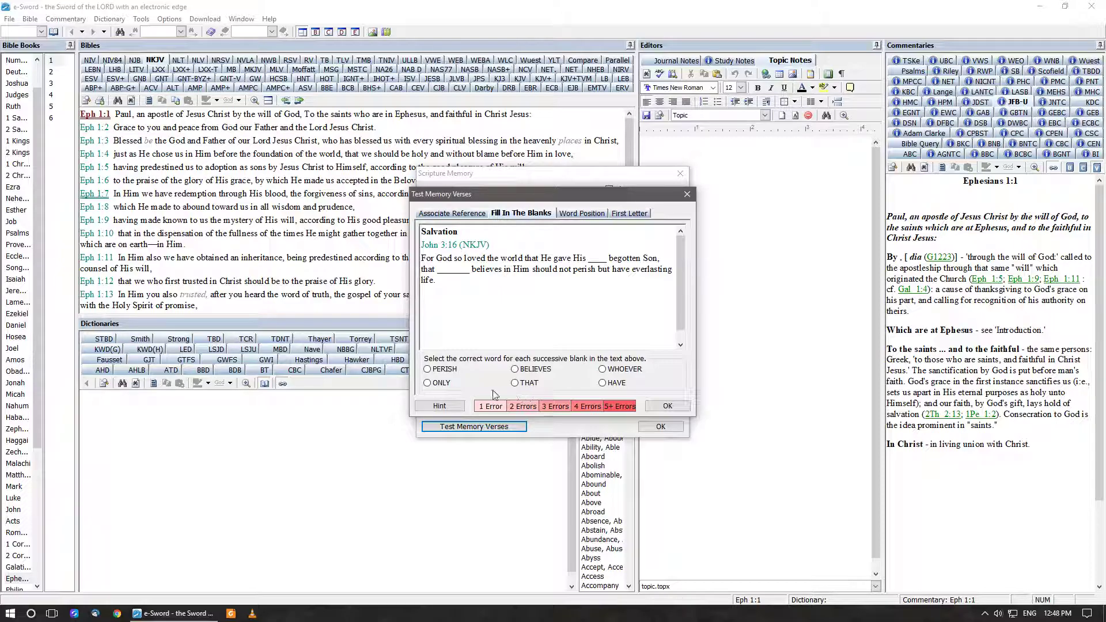
{"action": "left_click", "coordinate": [428, 383]}
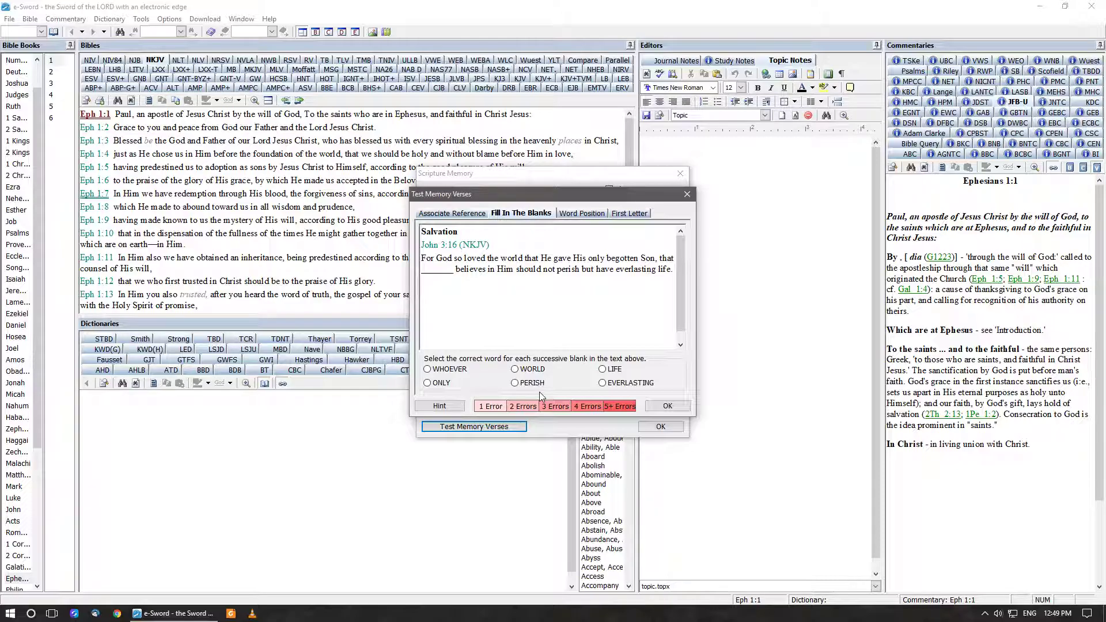
{"action": "left_click", "coordinate": [428, 369]}
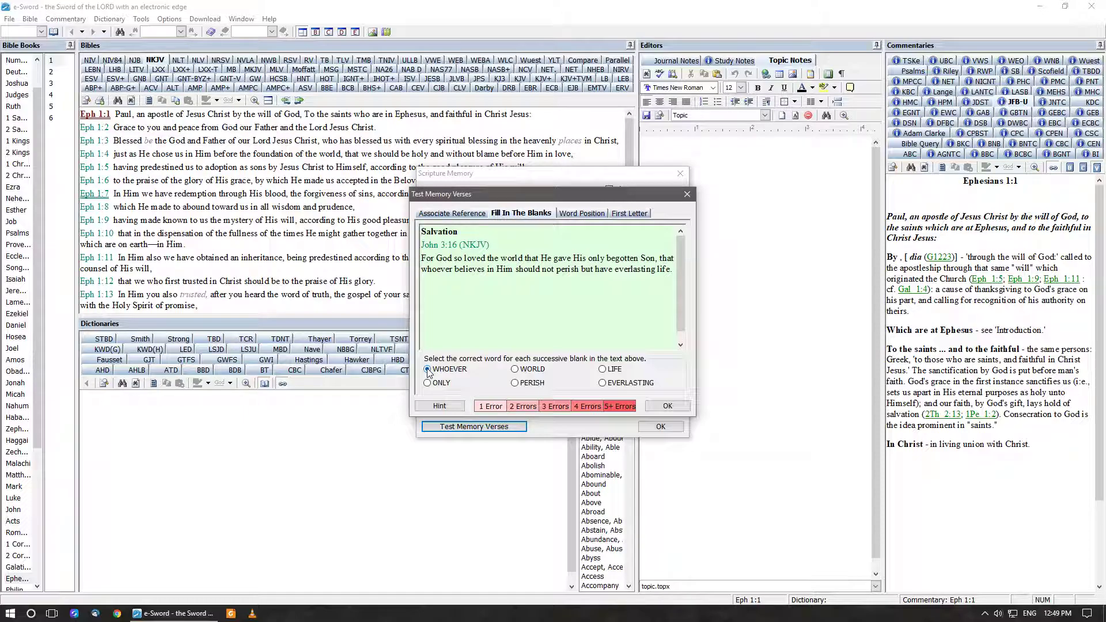
{"action": "left_click", "coordinate": [427, 369]}
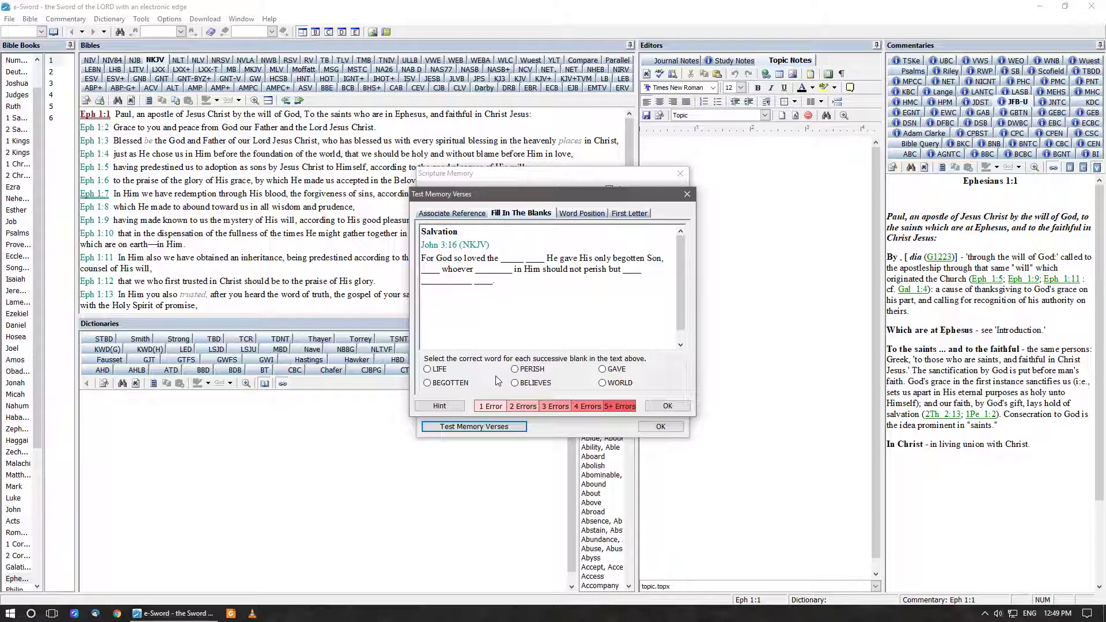
Step: Complete the second set of blanks with "world", "that", "believes", "have", "everlasting" and "life", and close the verse test
{"action": "left_click", "coordinate": [603, 383]}
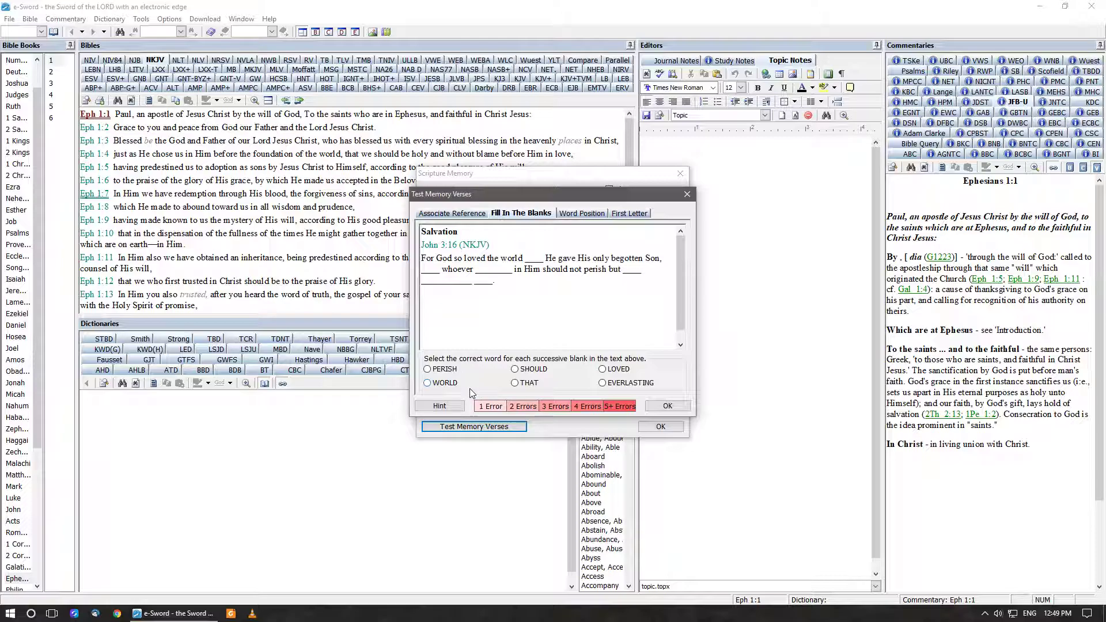
{"action": "left_click", "coordinate": [516, 384]}
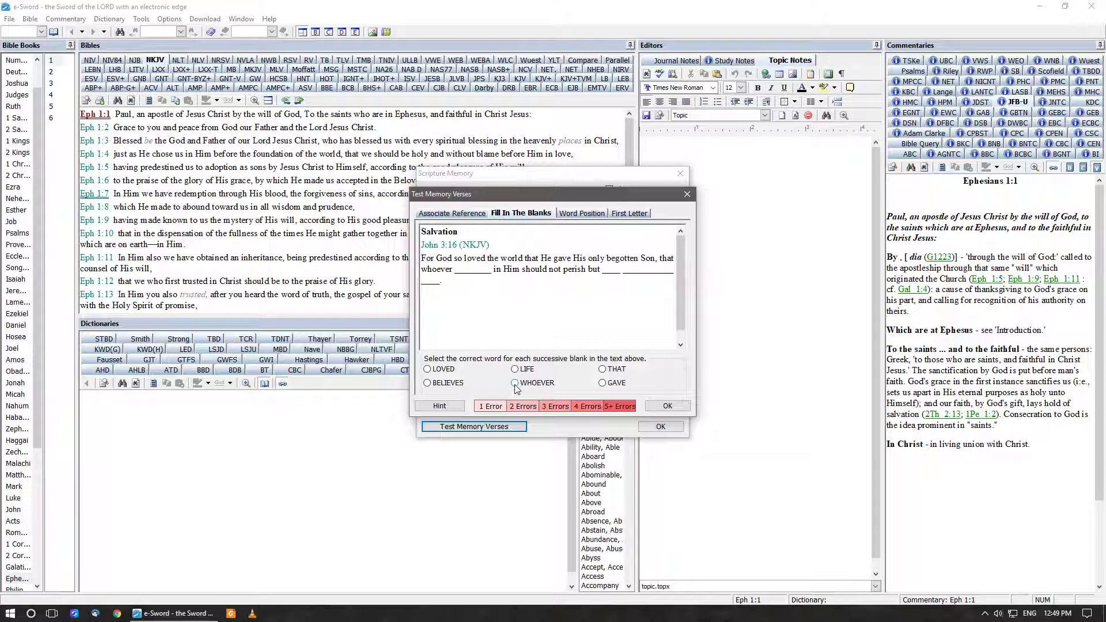
{"action": "left_click", "coordinate": [427, 383]}
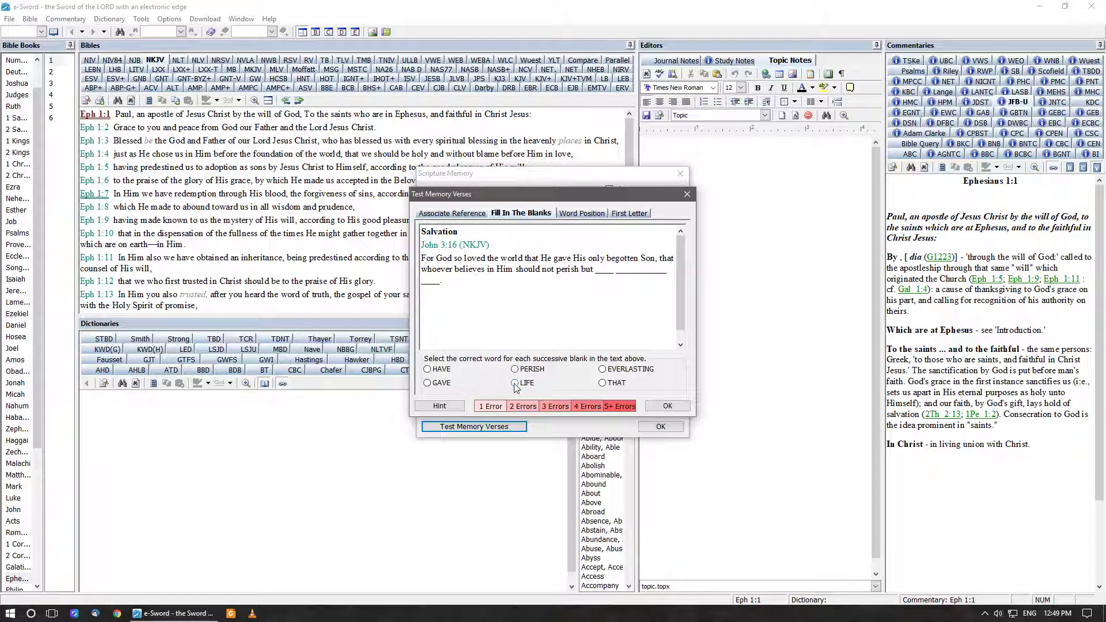
{"action": "left_click", "coordinate": [427, 370]}
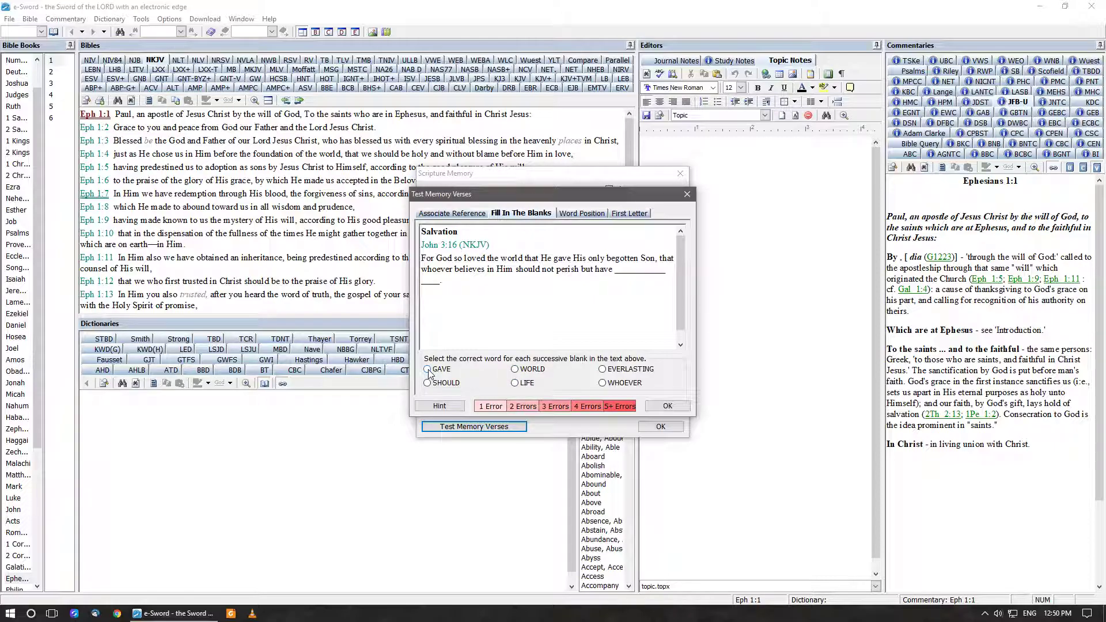
{"action": "left_click", "coordinate": [602, 370]}
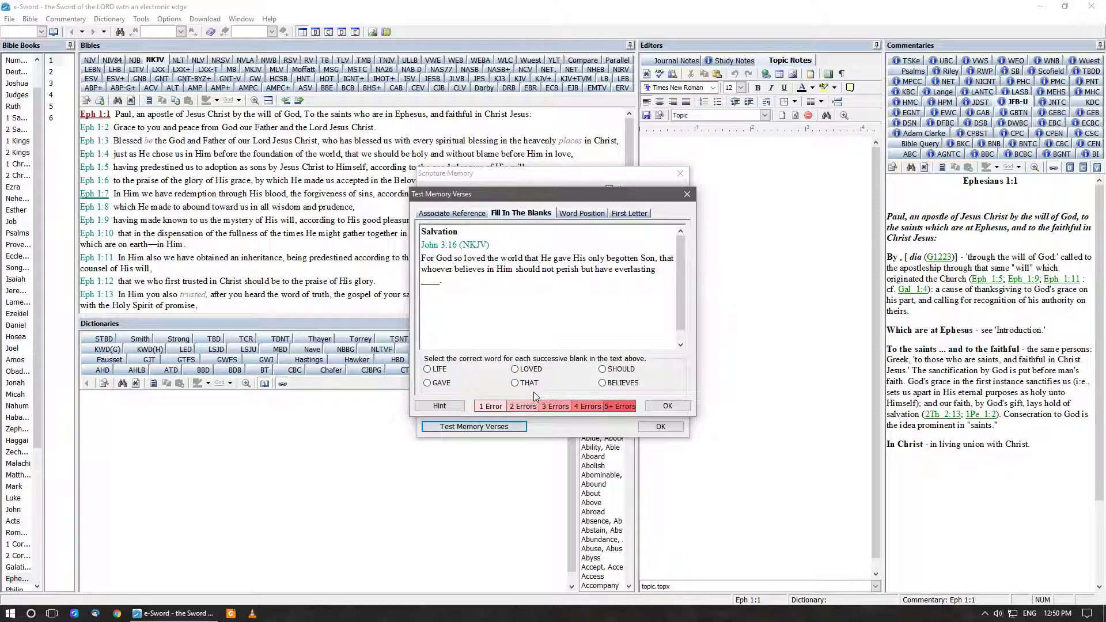
{"action": "left_click", "coordinate": [427, 370]}
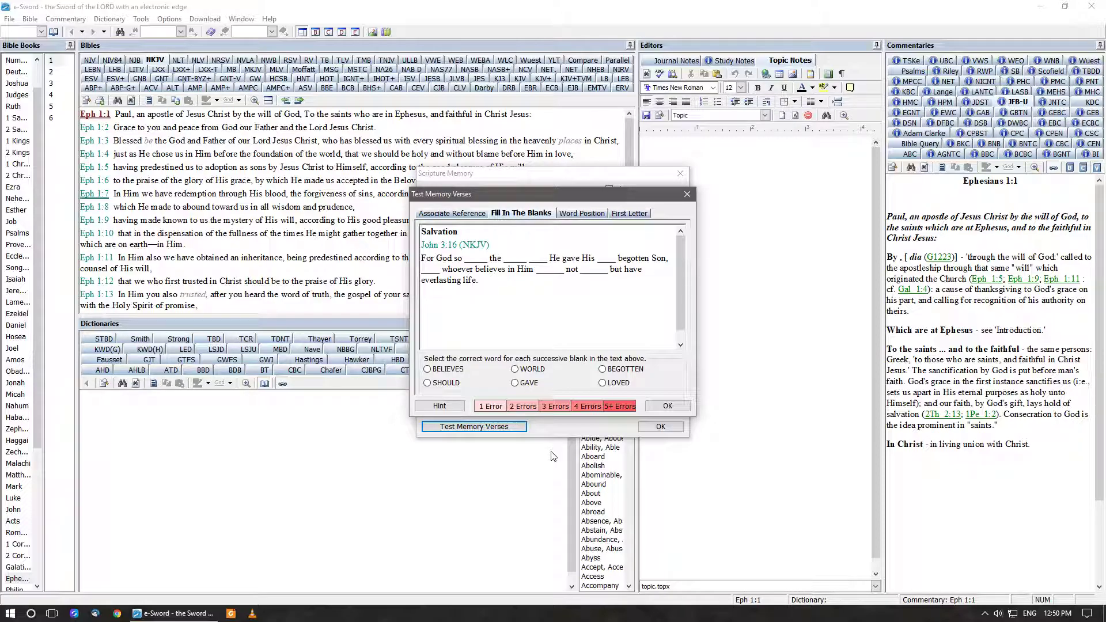
{"action": "left_click", "coordinate": [666, 406]}
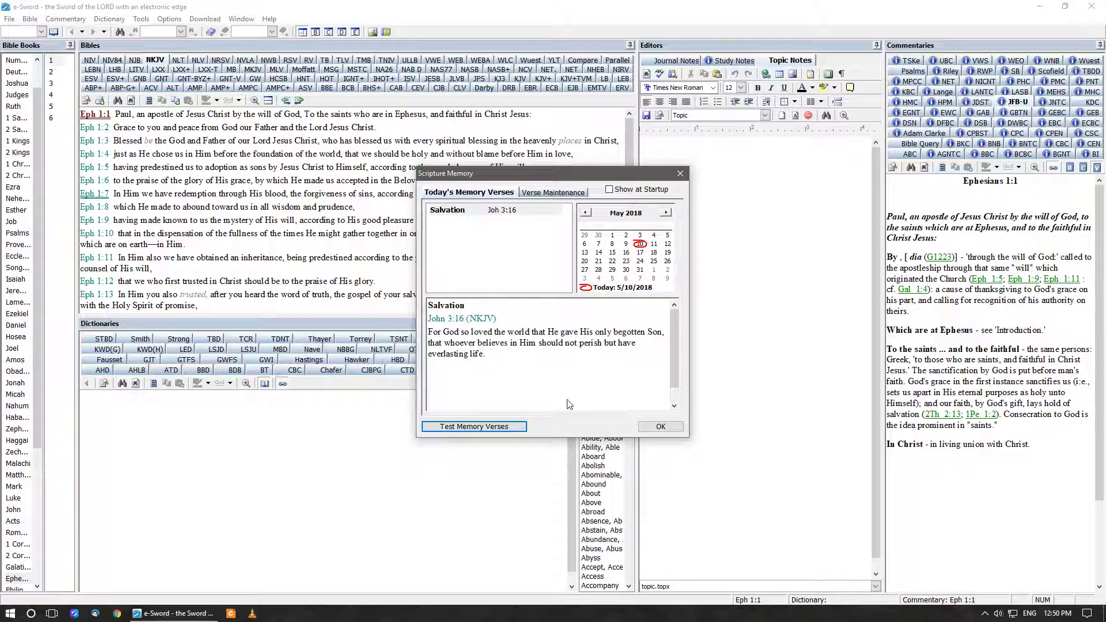
Step: Reopen the memory verse test in Word Position mode and place the opening words "For God so loved" in order
{"action": "left_click", "coordinate": [495, 429]}
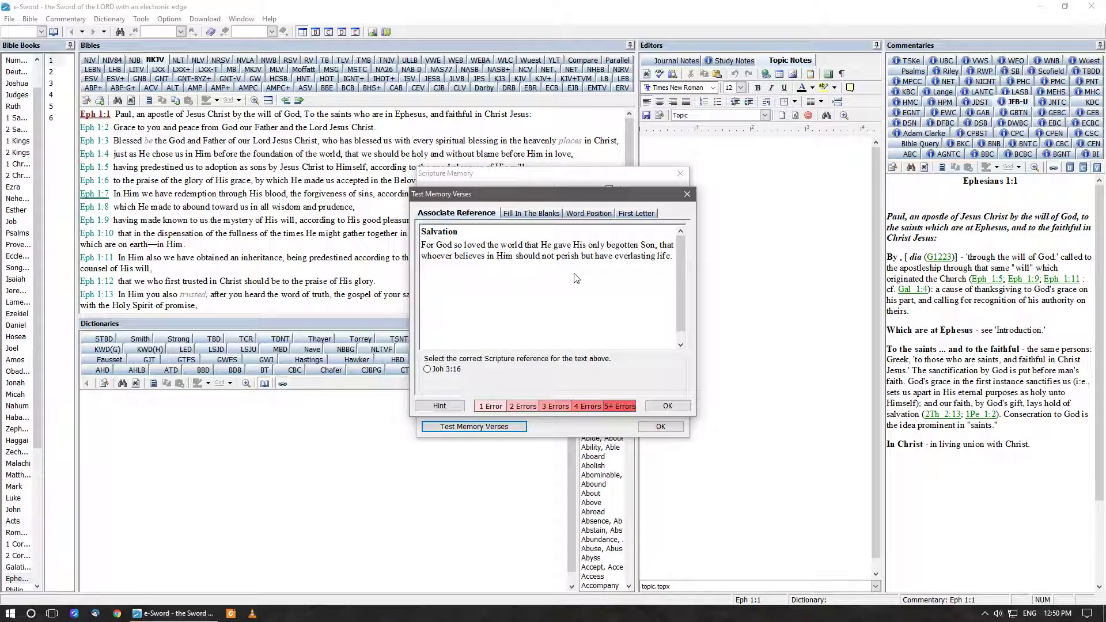
{"action": "left_click", "coordinate": [586, 214]}
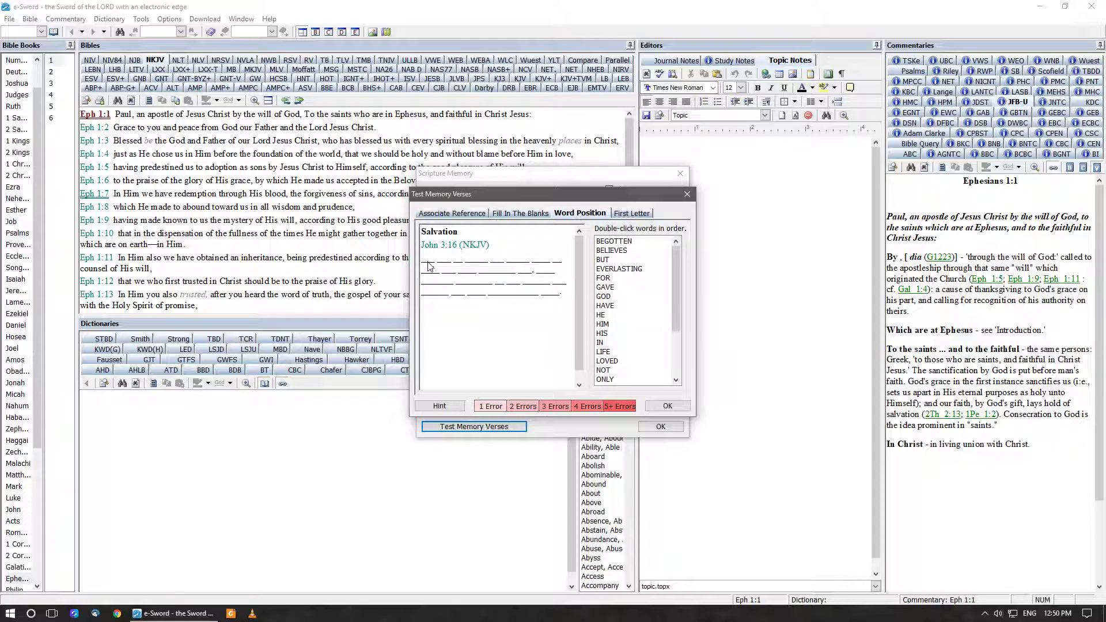
{"action": "left_click", "coordinate": [605, 280]}
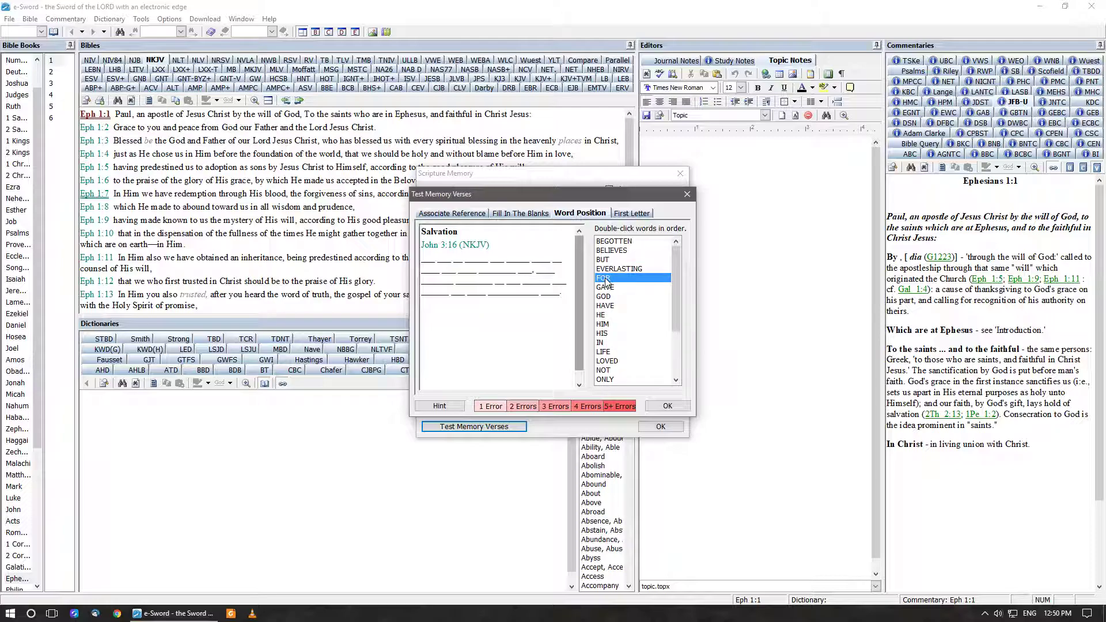
{"action": "double_click", "coordinate": [605, 280]}
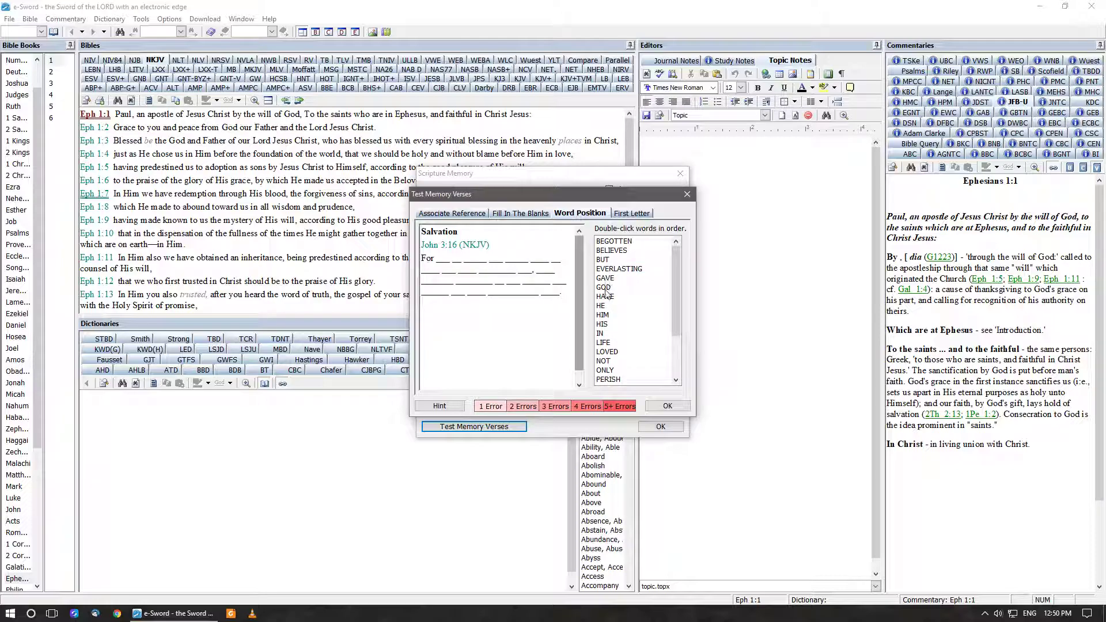
{"action": "double_click", "coordinate": [604, 288]}
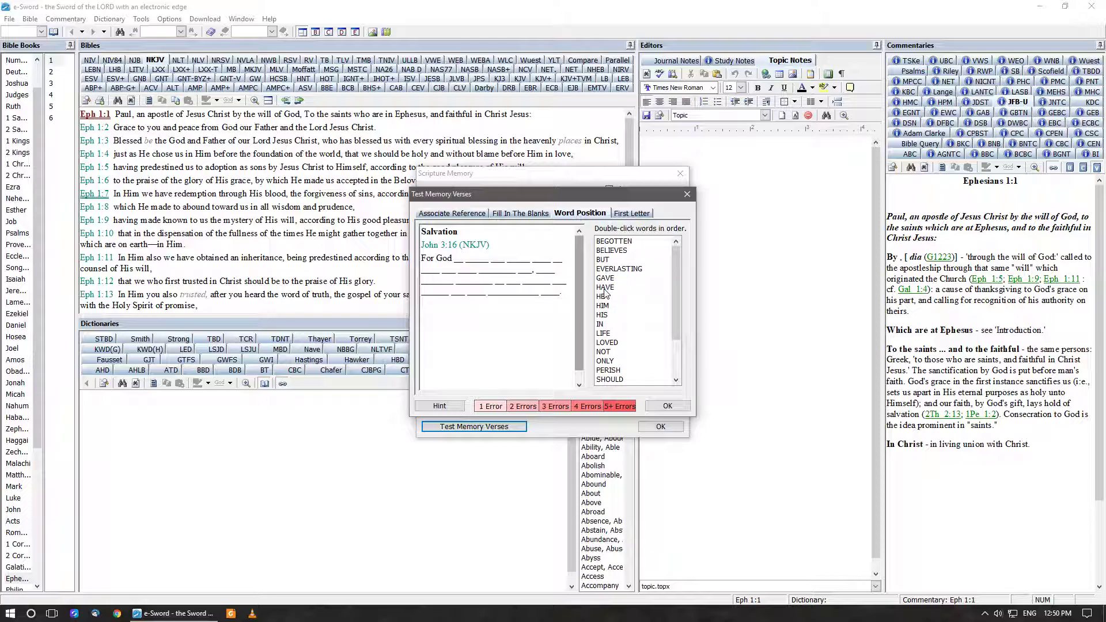
{"action": "scroll", "coordinate": [605, 325], "scroll_direction": "down", "scroll_amount": 2}
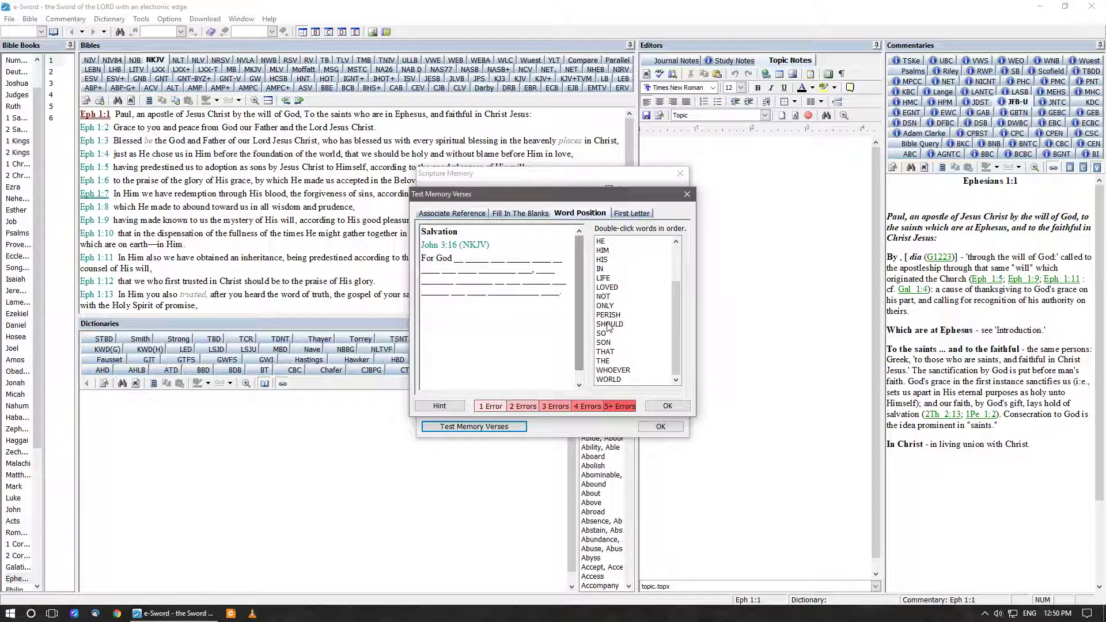
{"action": "double_click", "coordinate": [605, 333]}
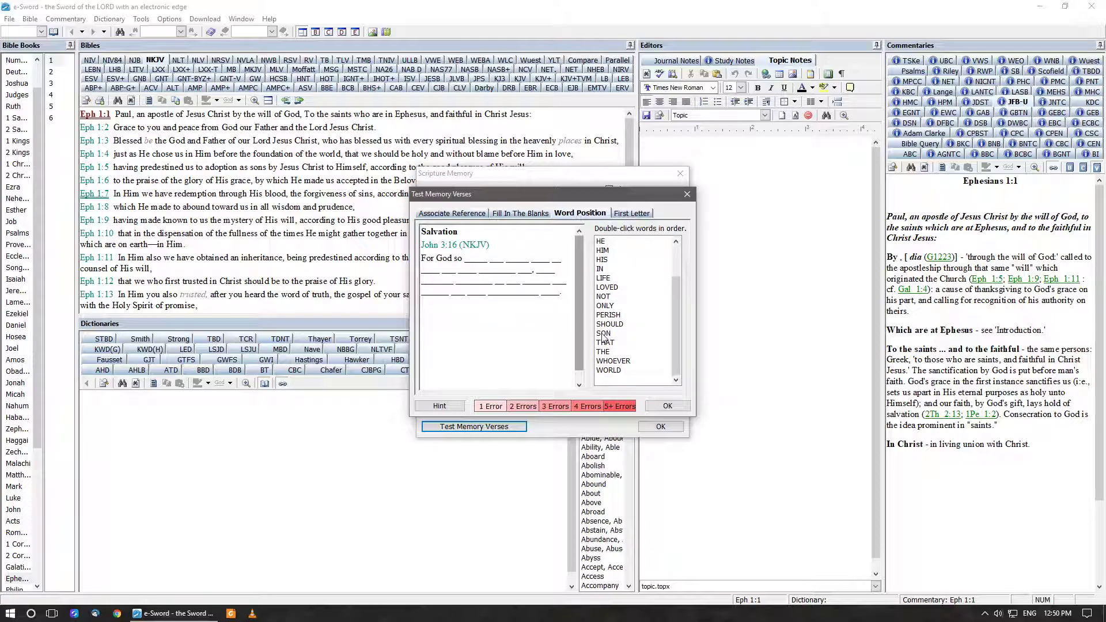
{"action": "scroll", "coordinate": [612, 373], "scroll_direction": "up", "scroll_amount": 2}
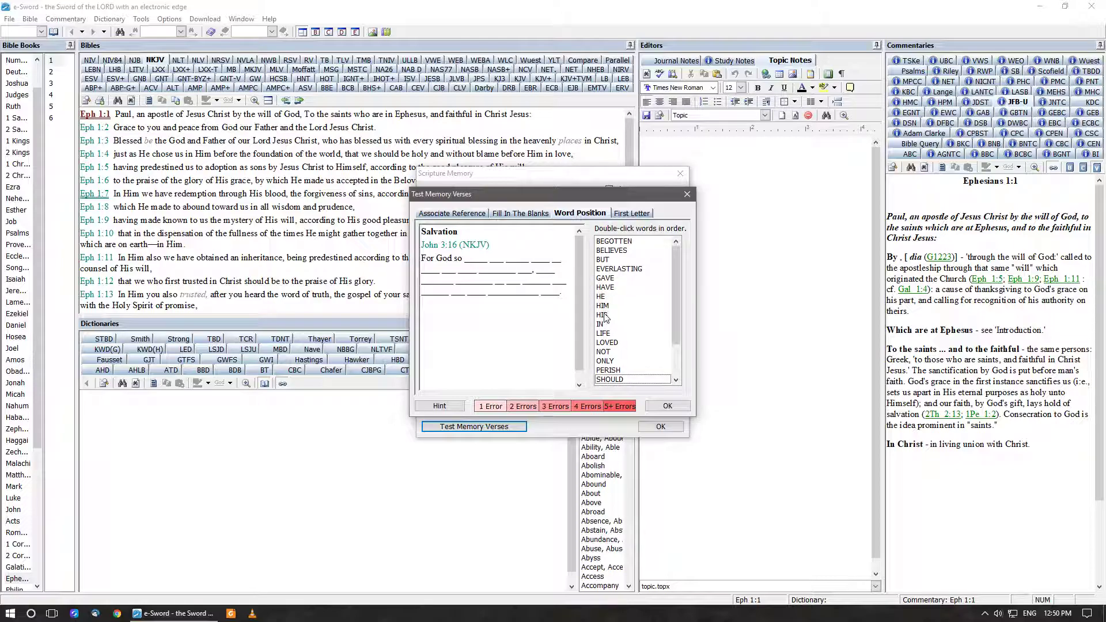
{"action": "double_click", "coordinate": [605, 342]}
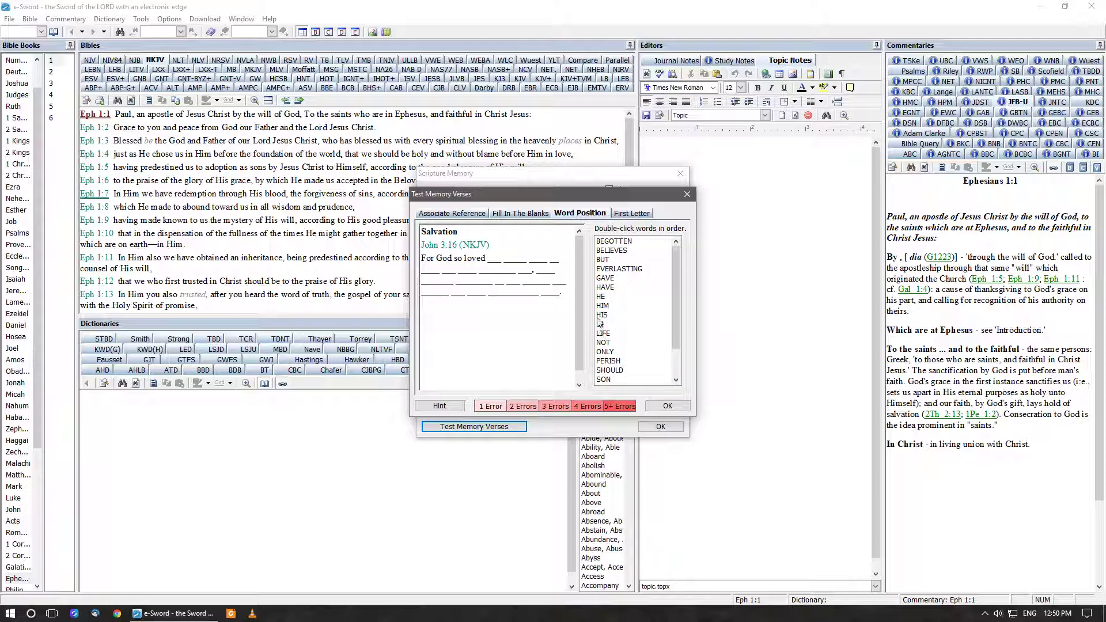
Step: Continue the Word Position test by placing "the", "world" and "that" after "loved"
{"action": "scroll", "coordinate": [607, 322], "scroll_direction": "down", "scroll_amount": 2}
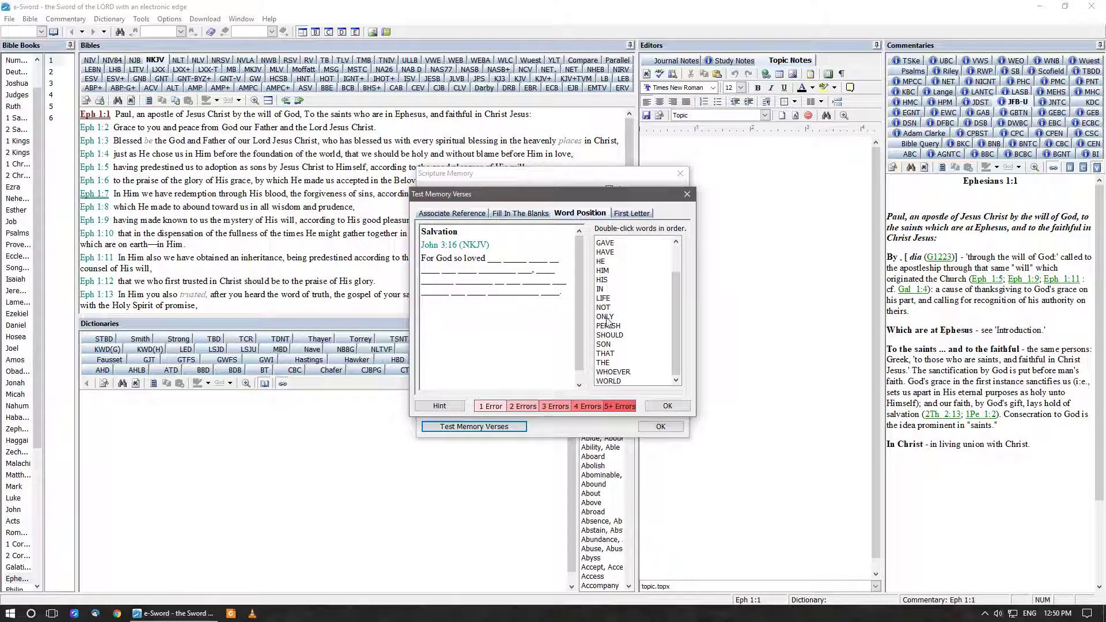
{"action": "double_click", "coordinate": [604, 361]}
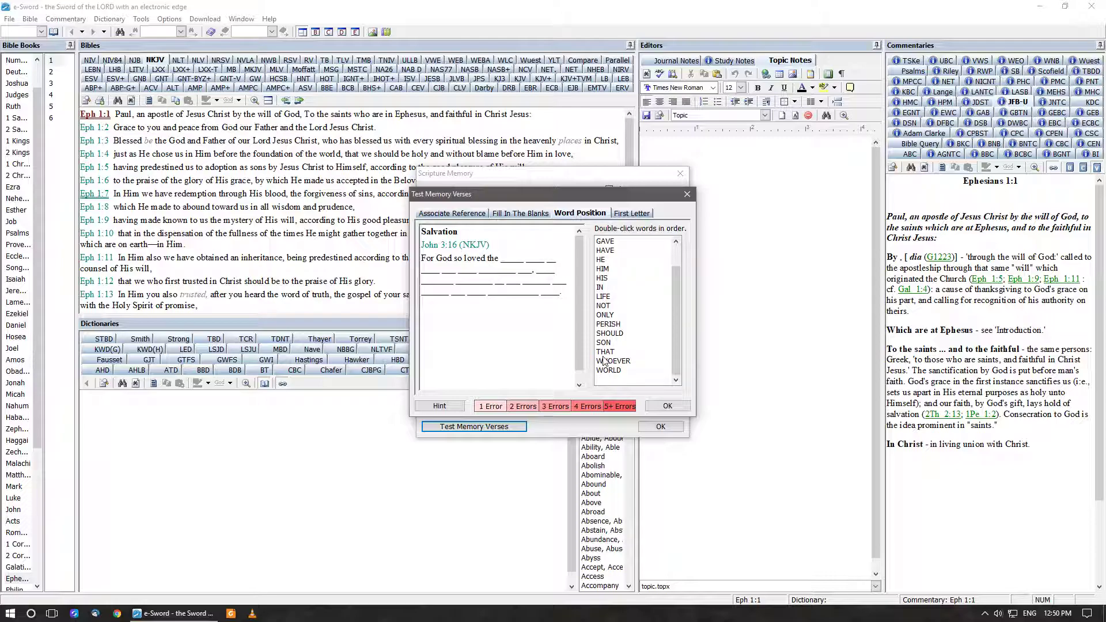
{"action": "double_click", "coordinate": [606, 371]}
{"action": "double_click", "coordinate": [605, 352]}
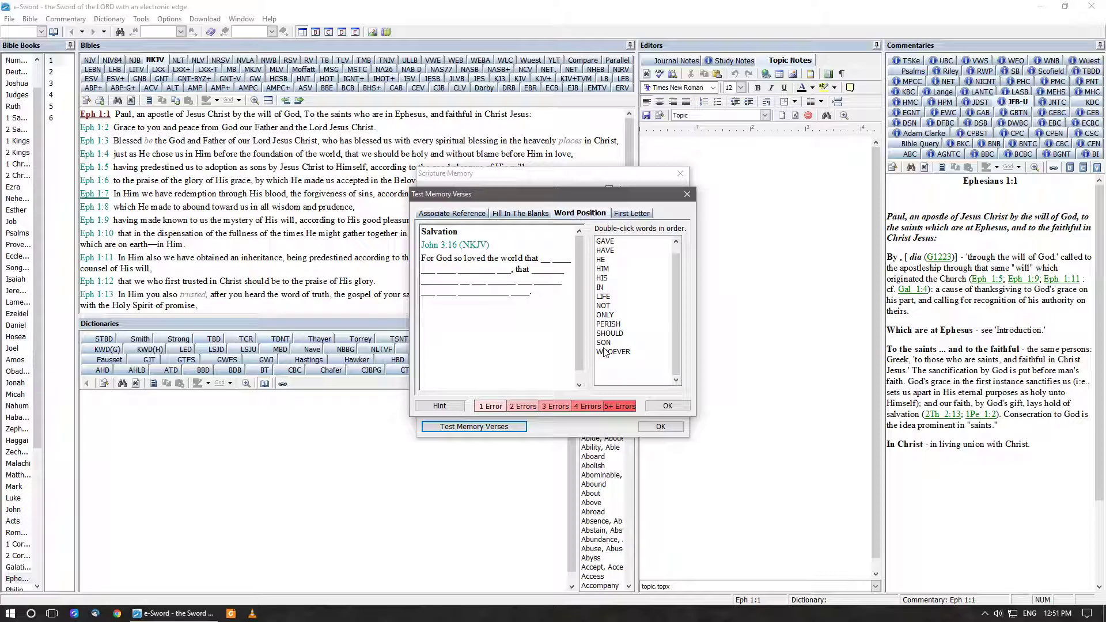
Step: Add the words "He", "gave", "His" and "only" in order to the verse in the Word Position test
{"action": "scroll", "coordinate": [604, 352], "scroll_direction": "up", "scroll_amount": 2}
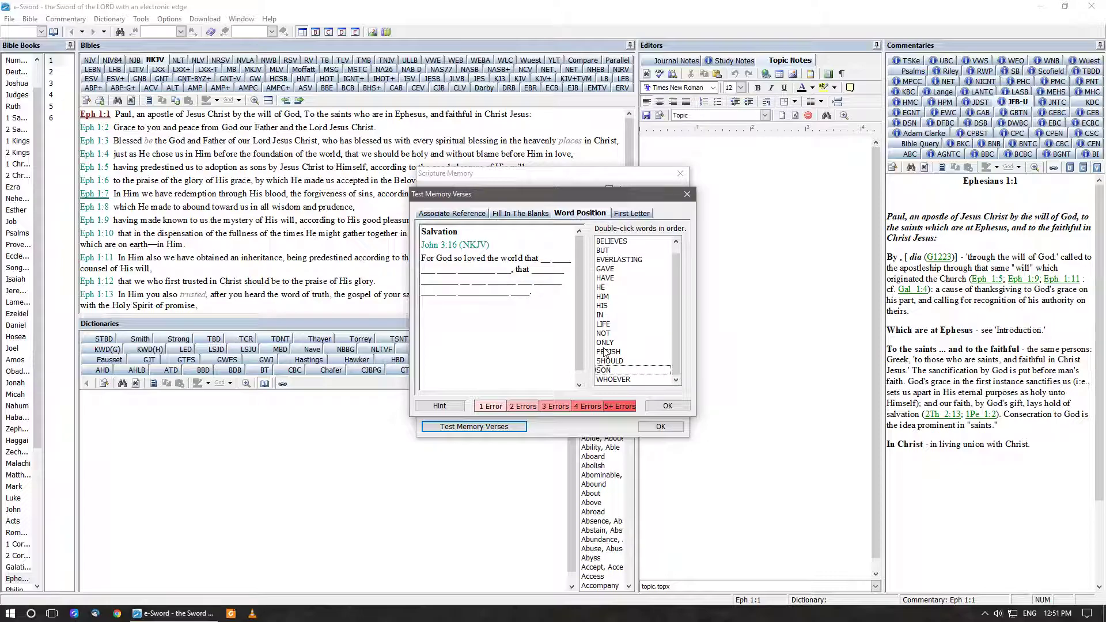
{"action": "double_click", "coordinate": [602, 295]}
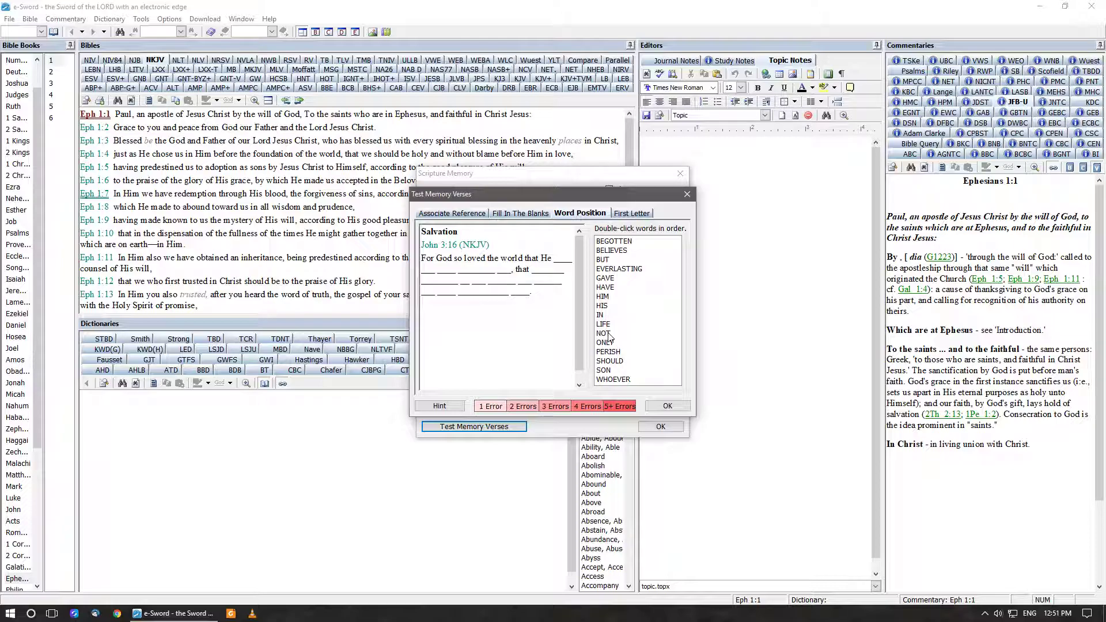
{"action": "double_click", "coordinate": [604, 279]}
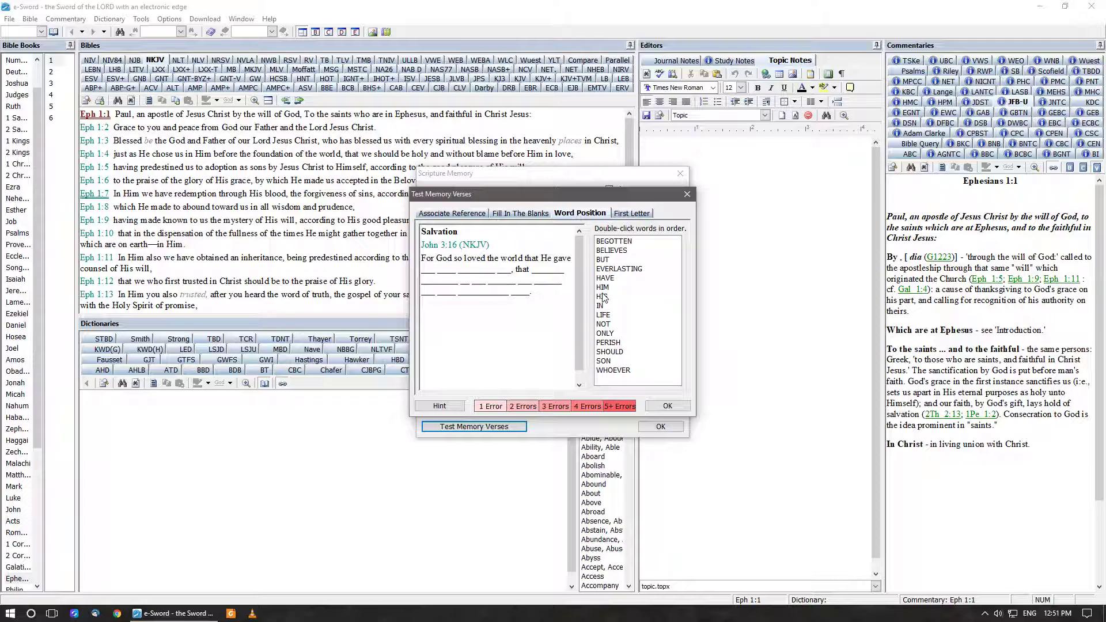
{"action": "double_click", "coordinate": [602, 296]}
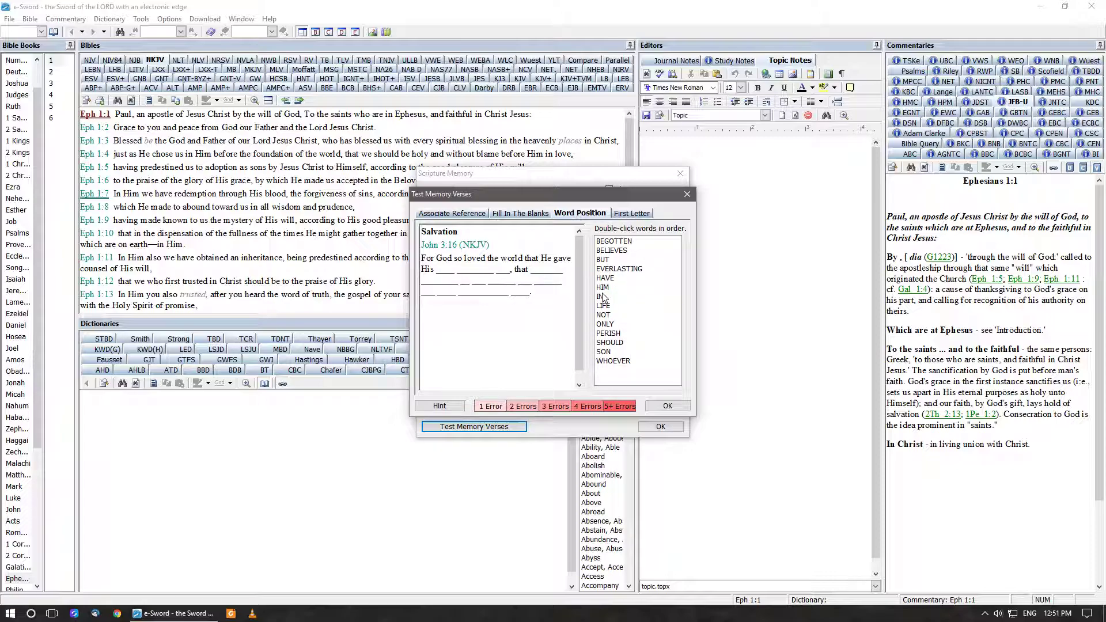
{"action": "double_click", "coordinate": [603, 323]}
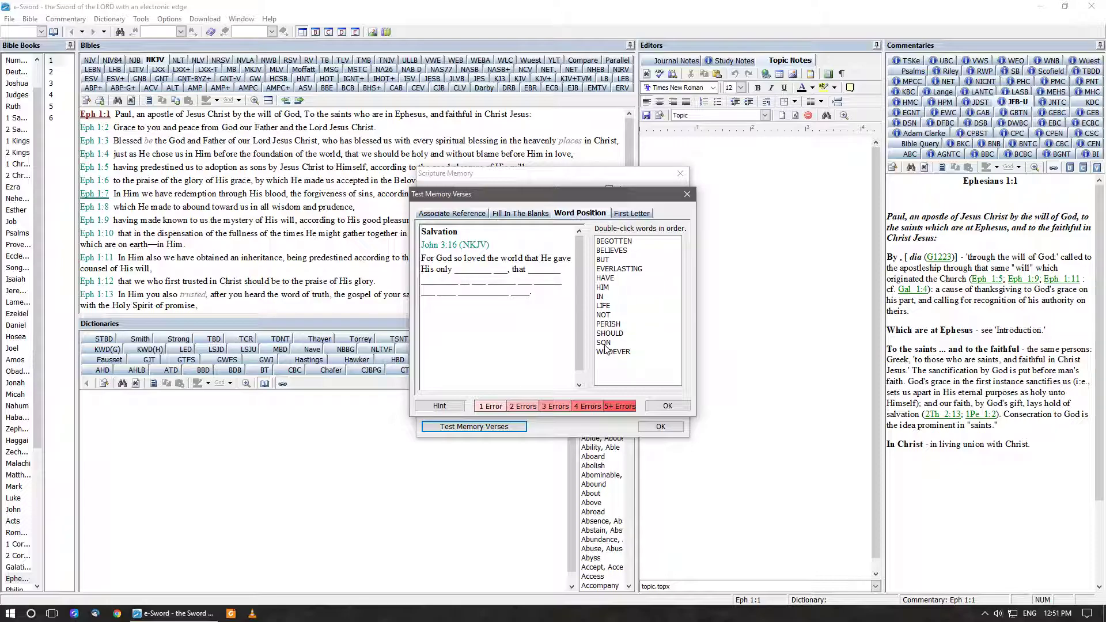
Step: Try "Son" directly after "only", and place "begotten" and "Son" in the correct order
{"action": "double_click", "coordinate": [603, 342]}
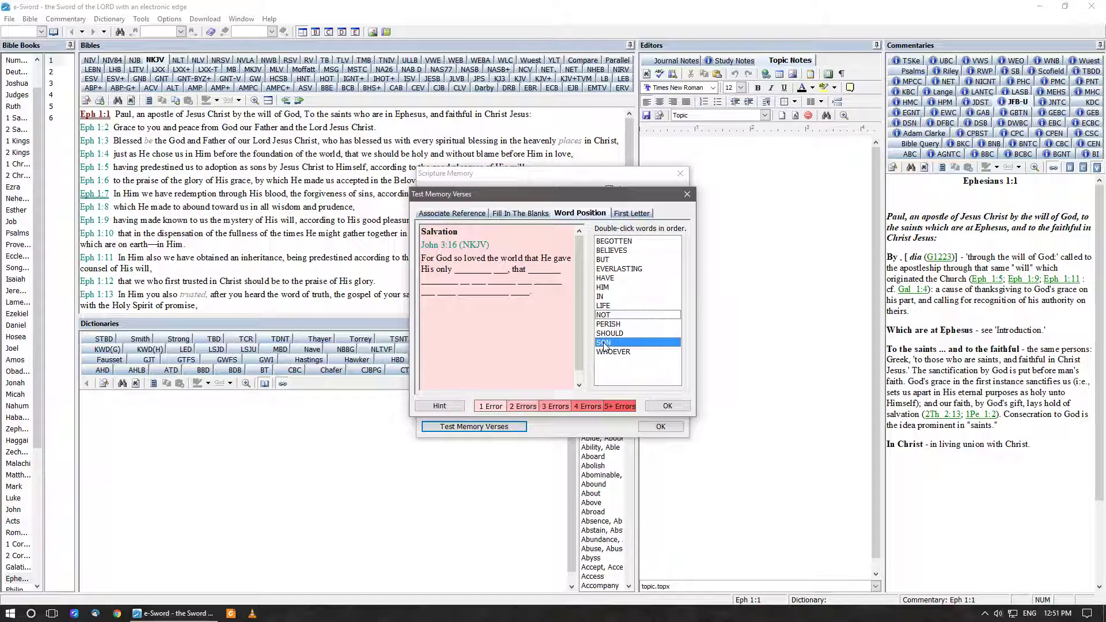
{"action": "double_click", "coordinate": [609, 242]}
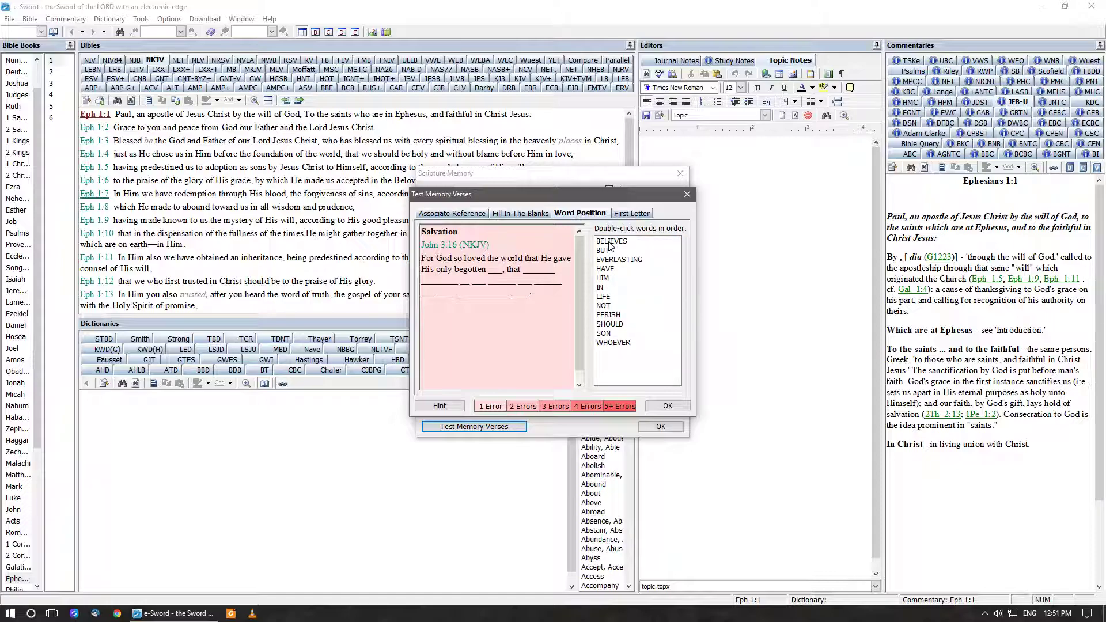
{"action": "double_click", "coordinate": [604, 333]}
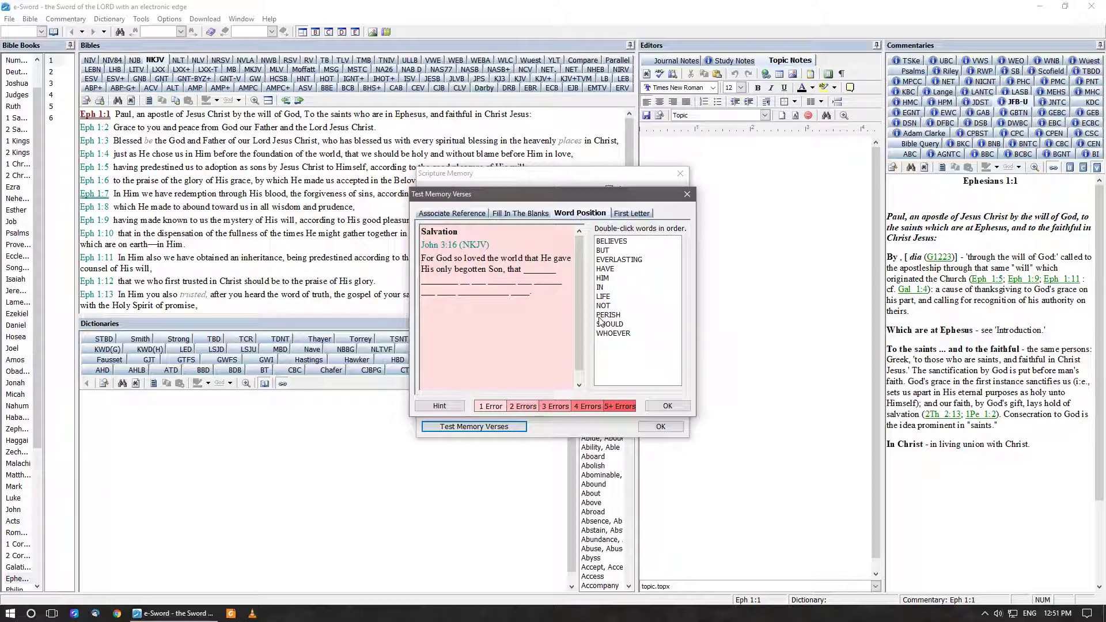
Step: Place "whoever", "believes", "in" and "Him" in order to continue the John 3:16 Word Position test
{"action": "double_click", "coordinate": [606, 334]}
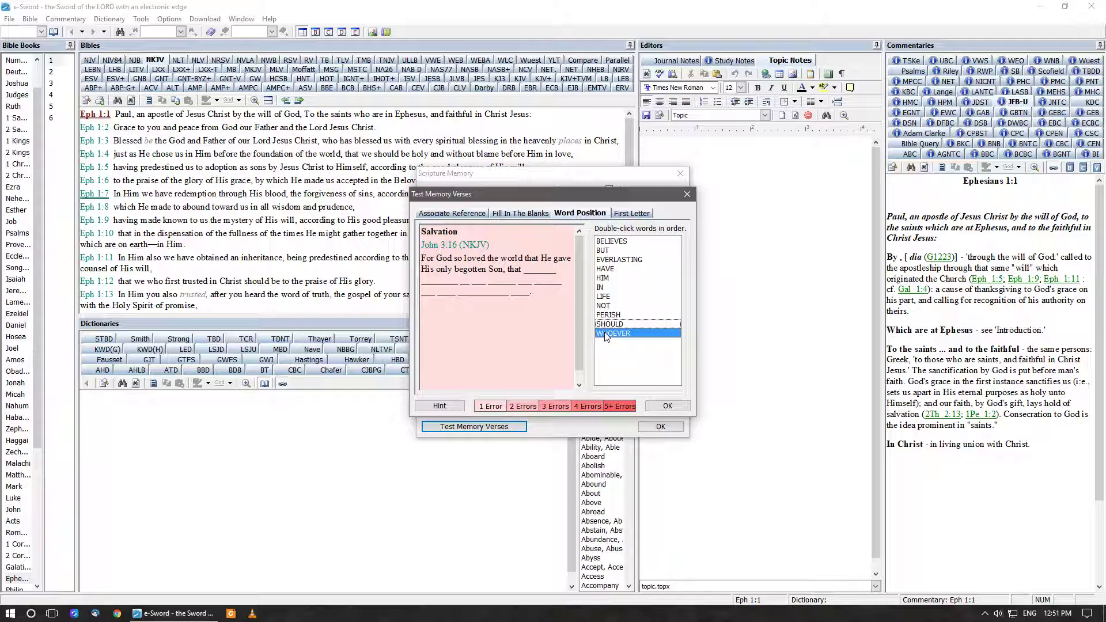
{"action": "double_click", "coordinate": [609, 242]}
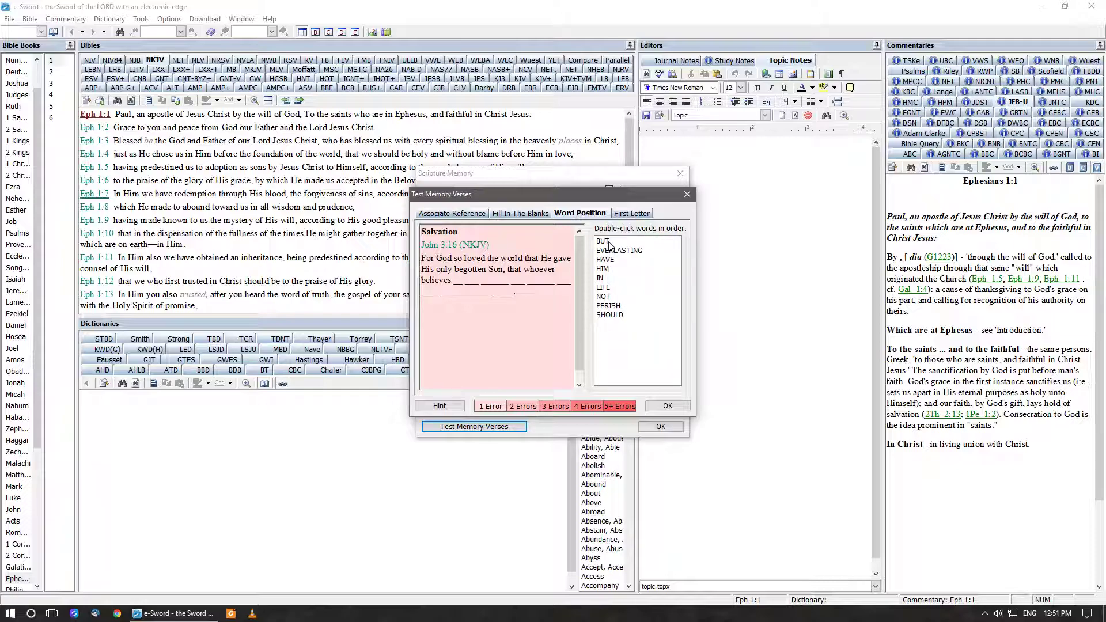
{"action": "left_click", "coordinate": [600, 279]}
{"action": "double_click", "coordinate": [600, 281]}
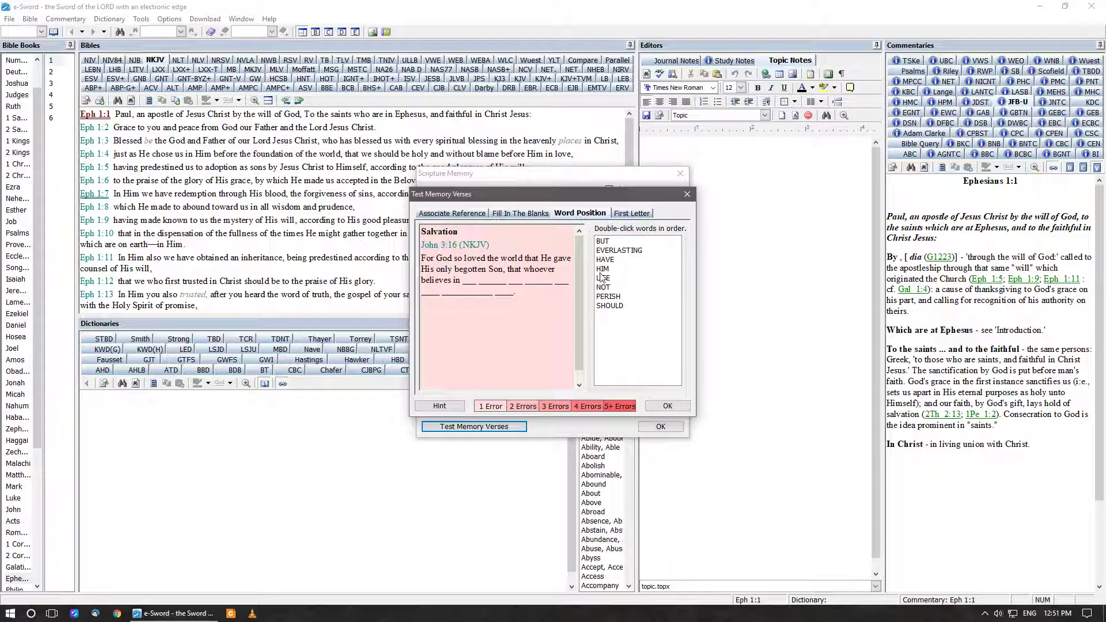
{"action": "left_click", "coordinate": [601, 270]}
{"action": "double_click", "coordinate": [601, 269]}
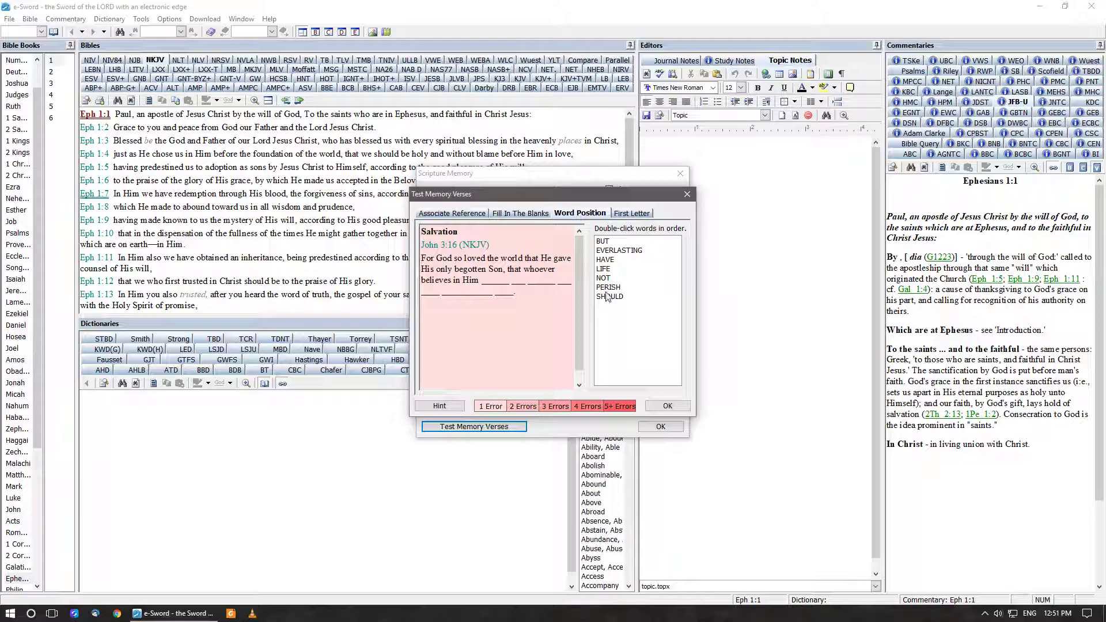
Step: Try "have" both before and after placing "should", and add "not" and "perish" to the verse
{"action": "double_click", "coordinate": [603, 260]}
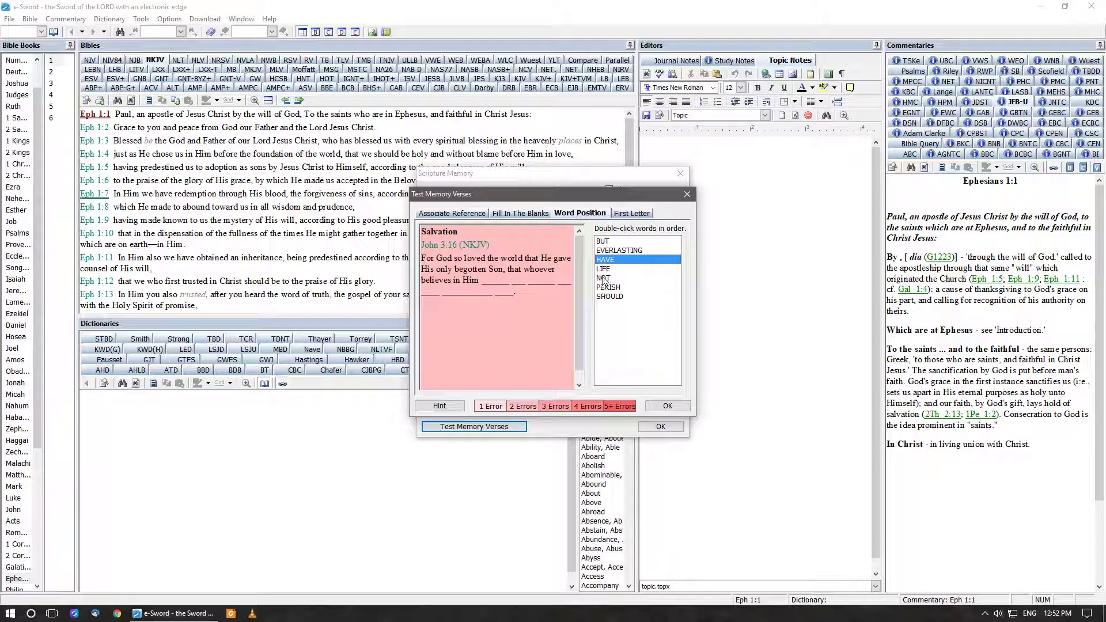
{"action": "double_click", "coordinate": [610, 297]}
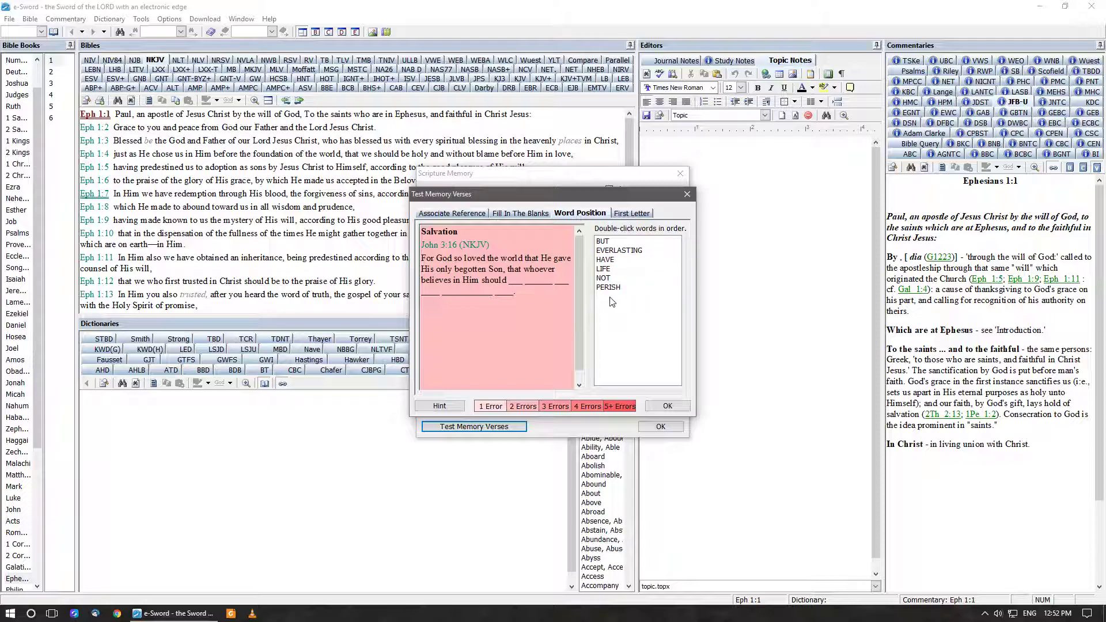
{"action": "left_click", "coordinate": [603, 261]}
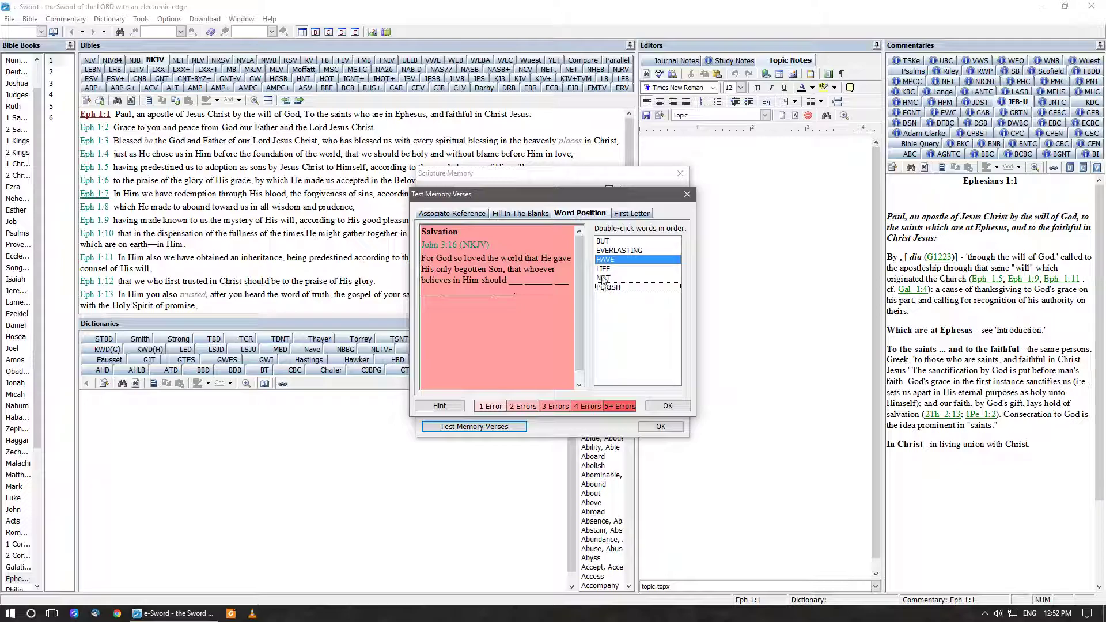
{"action": "double_click", "coordinate": [603, 278]}
{"action": "double_click", "coordinate": [603, 279]}
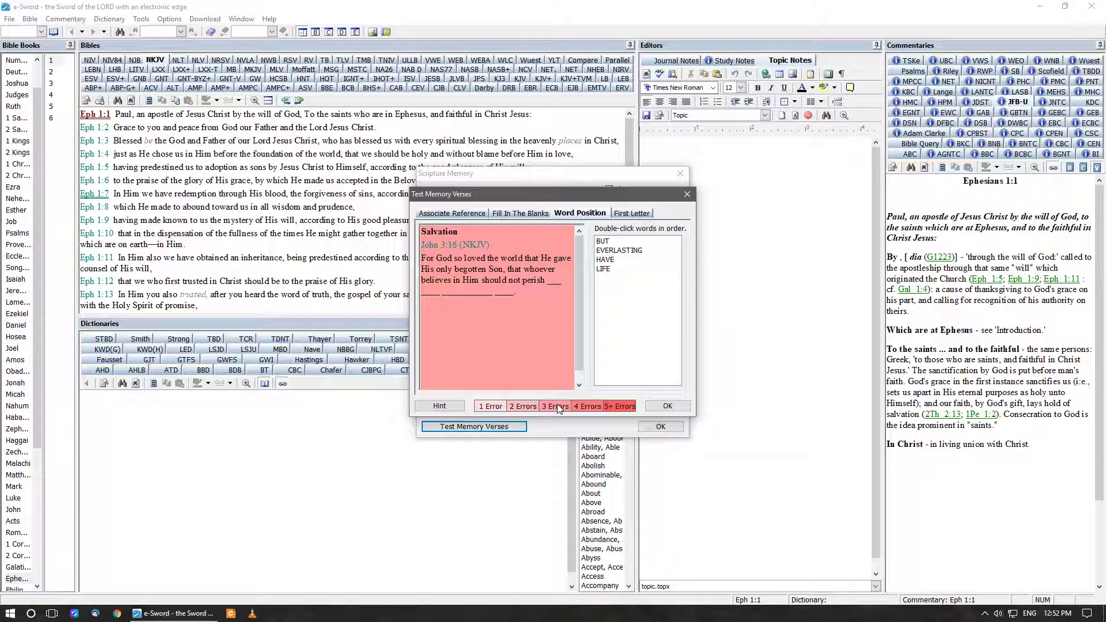
Step: Complete the verse in the Word Position test with "but", "have", "everlasting" and "life"
{"action": "double_click", "coordinate": [601, 241]}
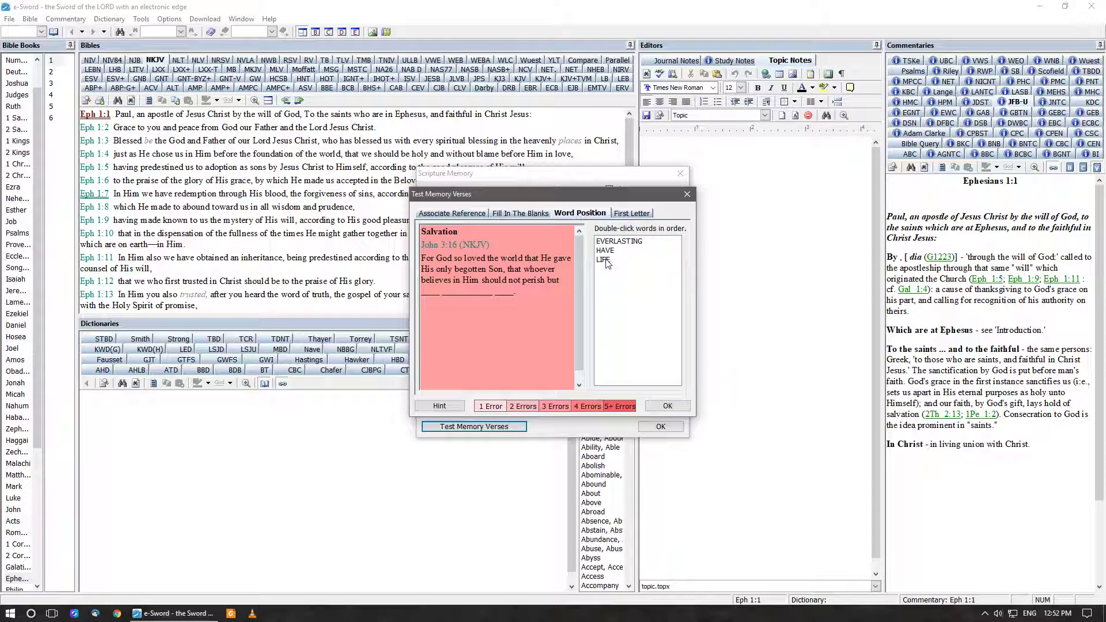
{"action": "double_click", "coordinate": [604, 251]}
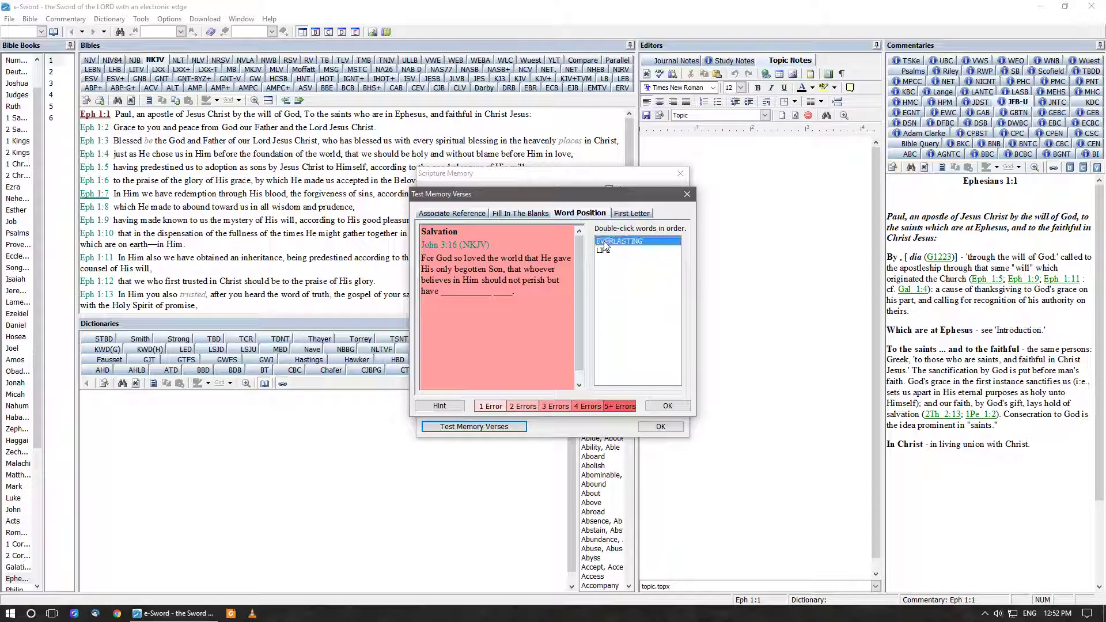
{"action": "double_click", "coordinate": [602, 242]}
{"action": "double_click", "coordinate": [602, 242]}
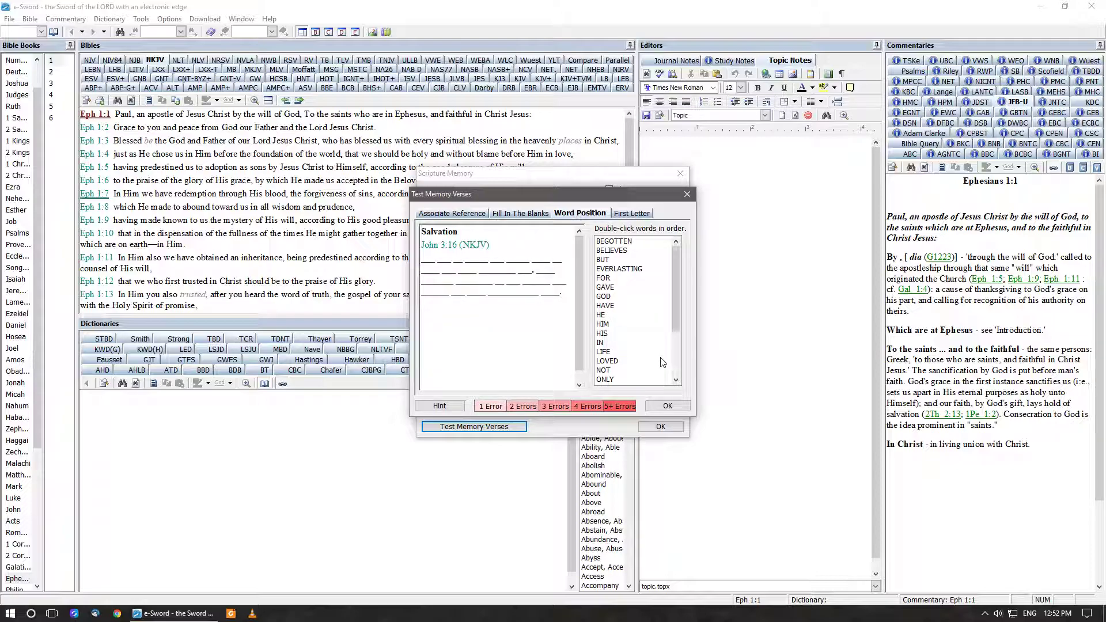
Step: In the blank Word Position test, try "gave" and "have" as the first word, and place "For"
{"action": "double_click", "coordinate": [605, 288]}
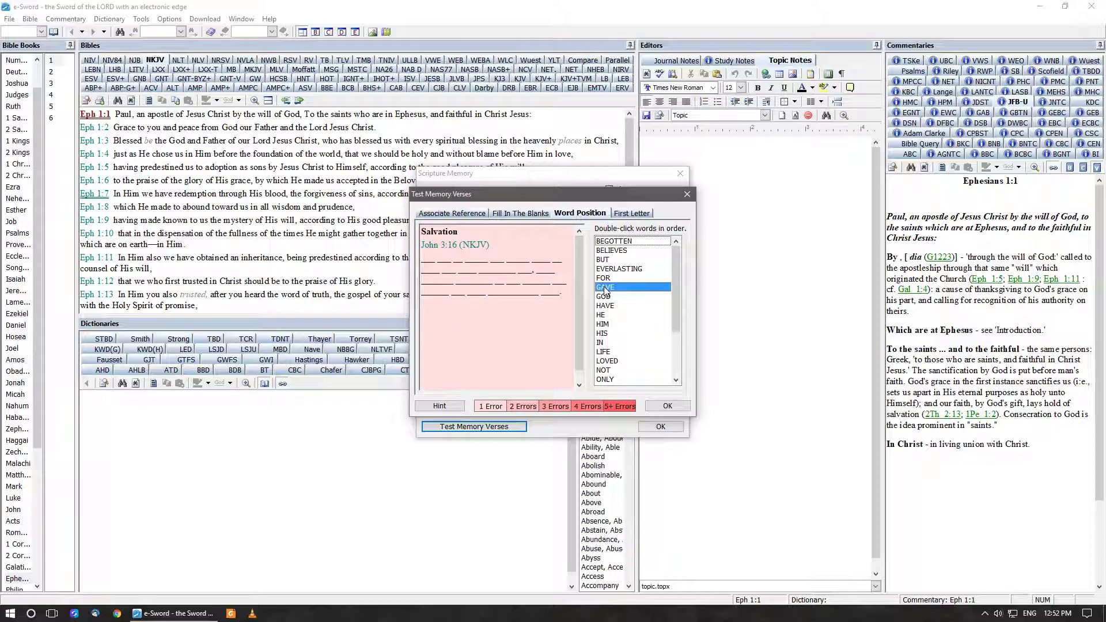
{"action": "double_click", "coordinate": [602, 306]}
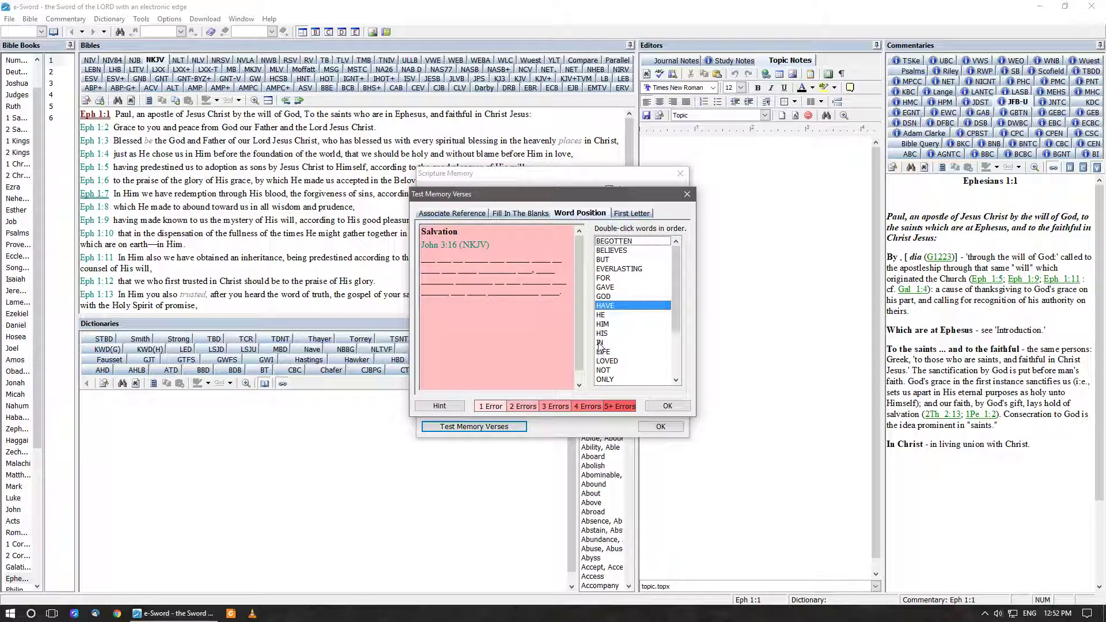
{"action": "double_click", "coordinate": [603, 280]}
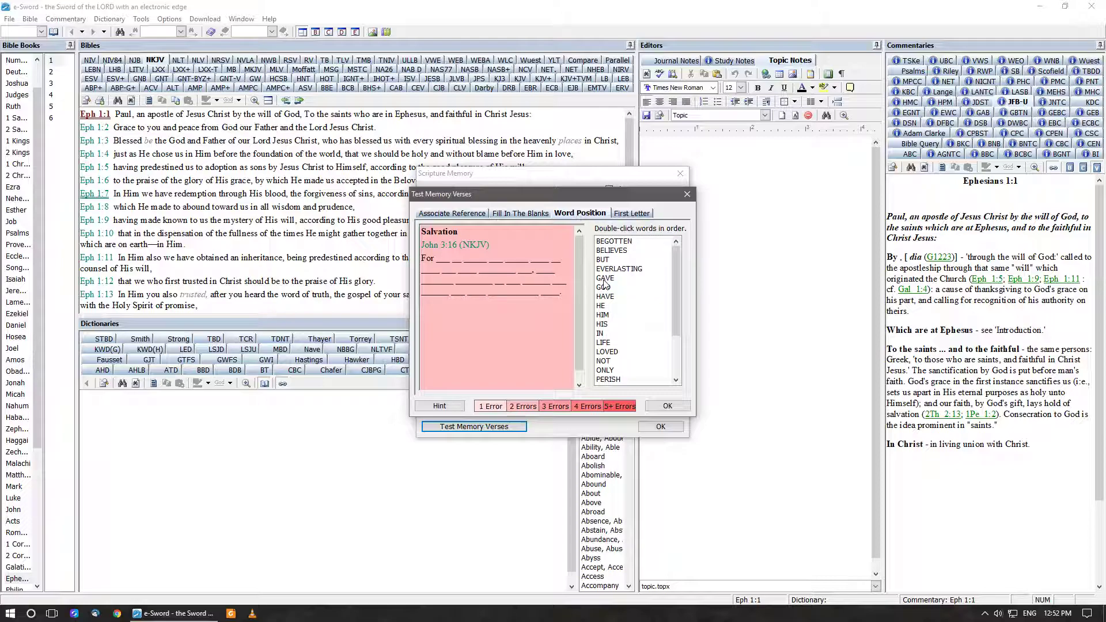
Step: Try "not", "perish", "whoever" and "world" as wrong words after "For", and close the test and the Scripture Memory window
{"action": "left_click", "coordinate": [599, 361]}
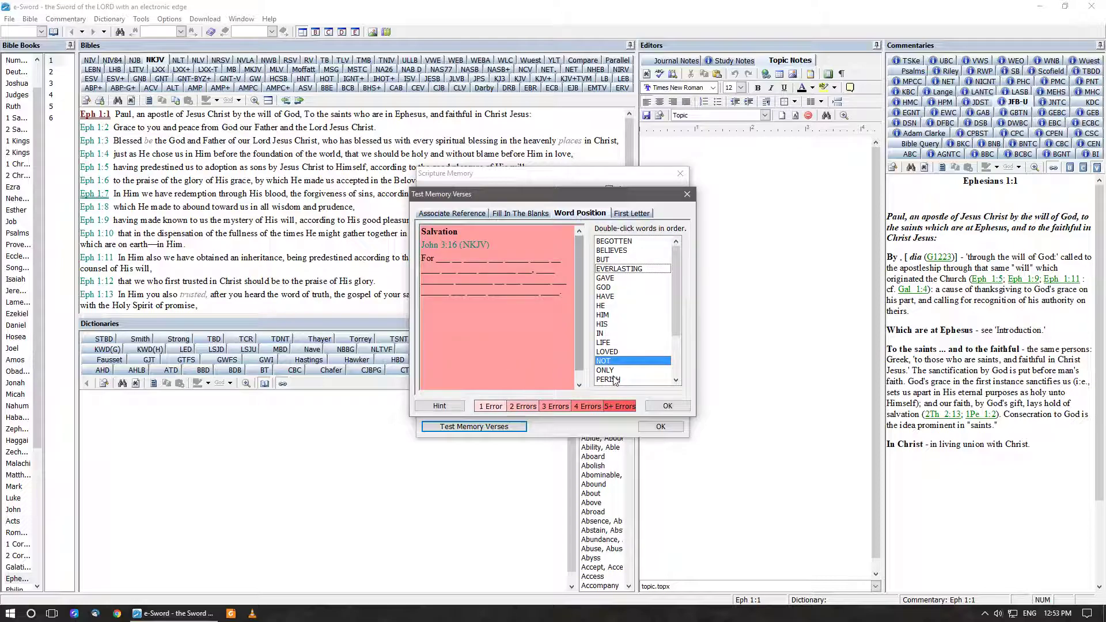
{"action": "left_click", "coordinate": [615, 380]}
{"action": "scroll", "coordinate": [614, 377], "scroll_direction": "down", "scroll_amount": 3}
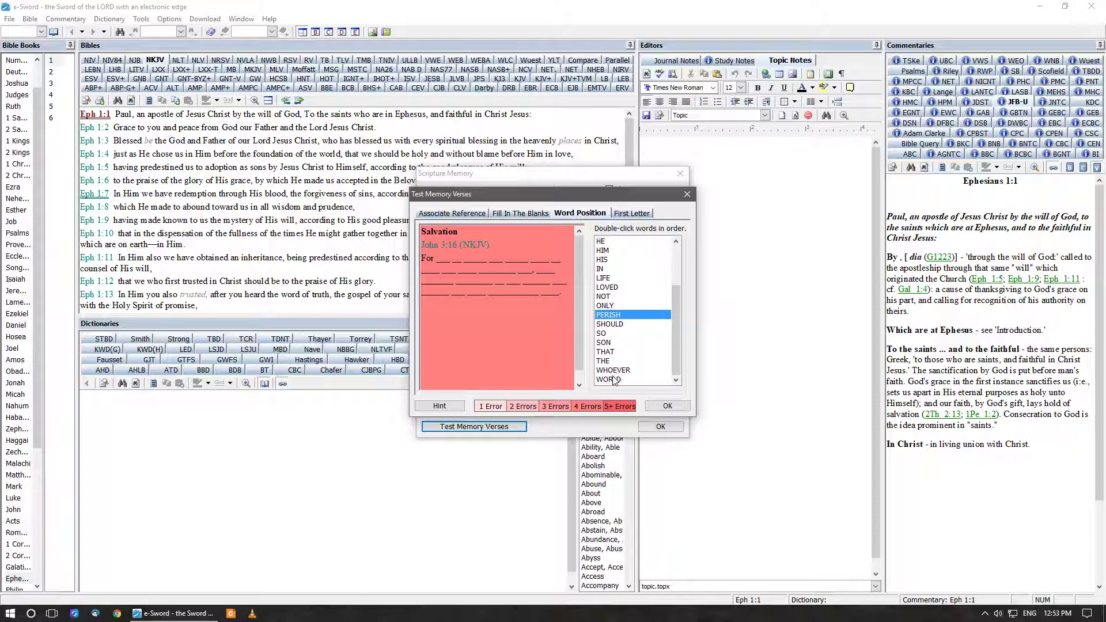
{"action": "double_click", "coordinate": [611, 371]}
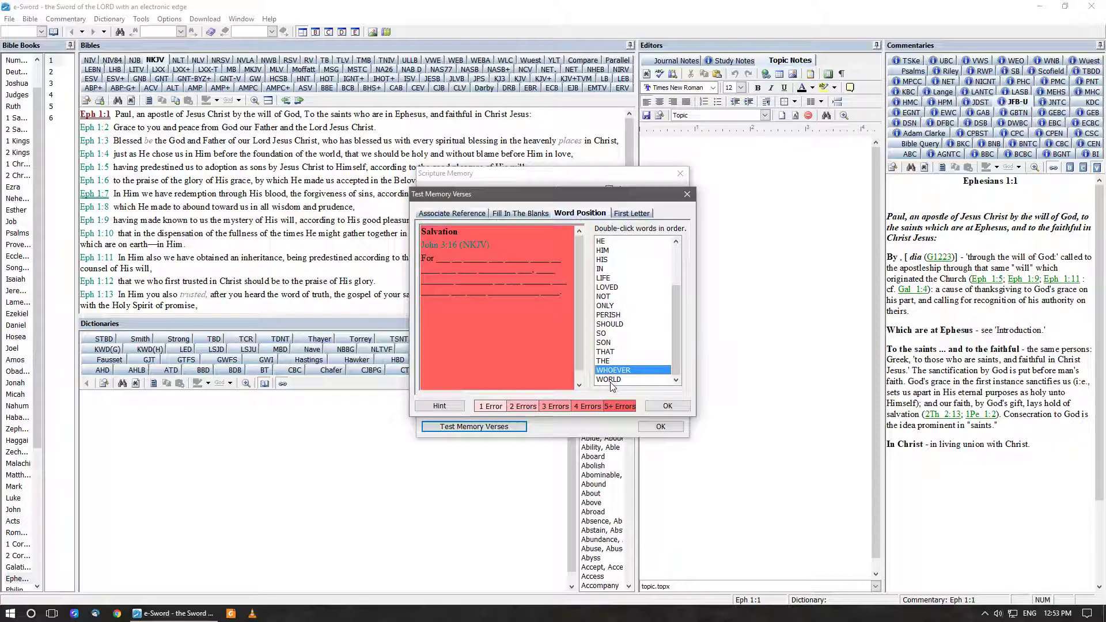
{"action": "double_click", "coordinate": [611, 380]}
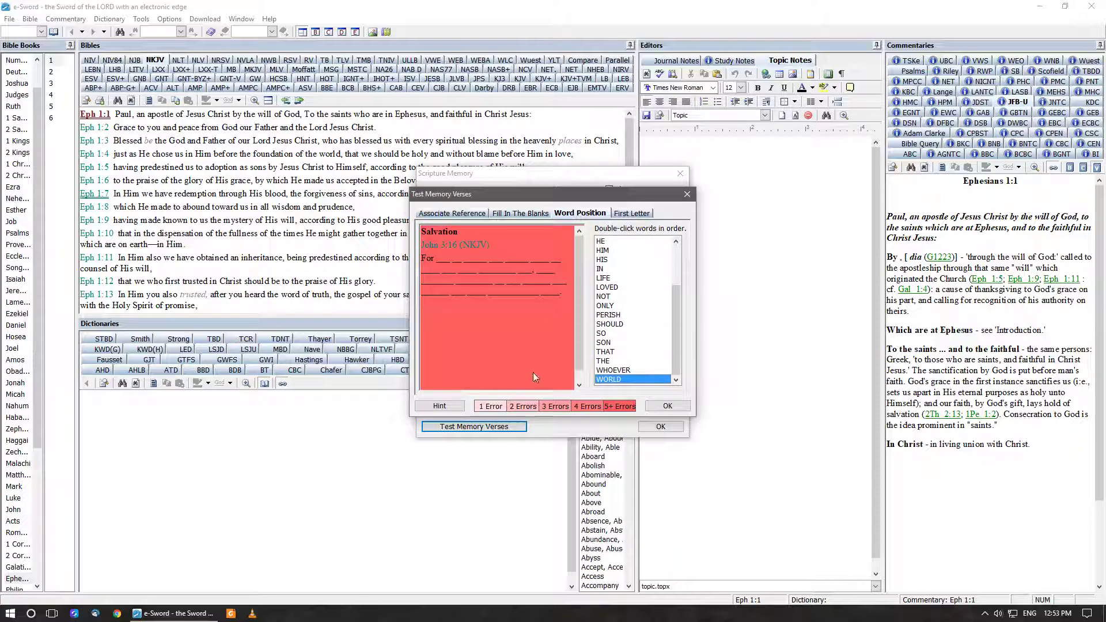
{"action": "left_click", "coordinate": [667, 406]}
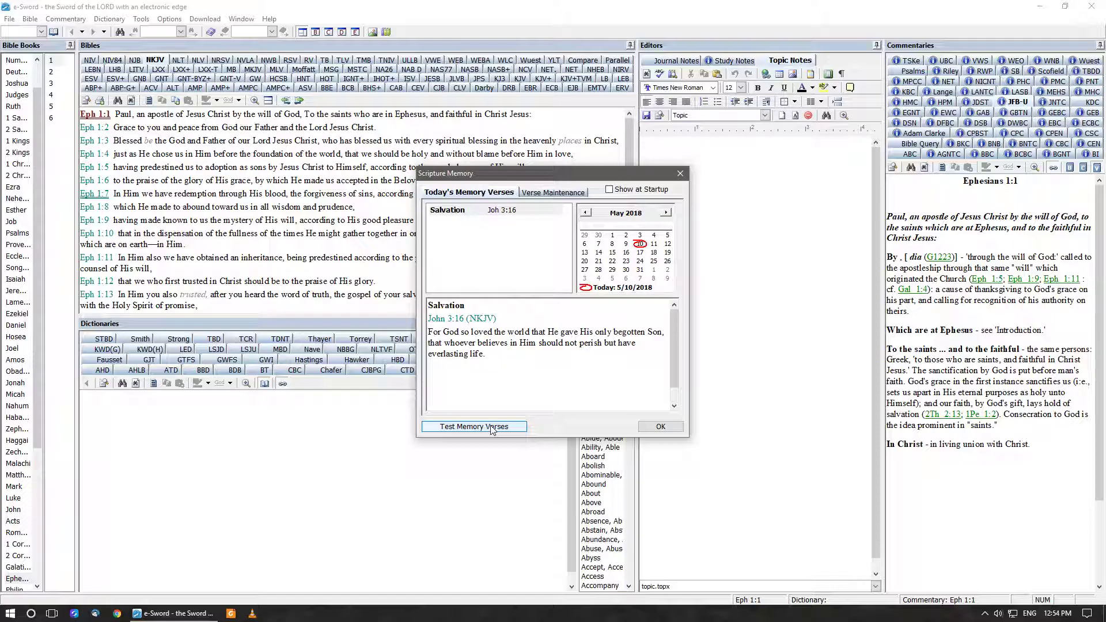
{"action": "left_click", "coordinate": [658, 427]}
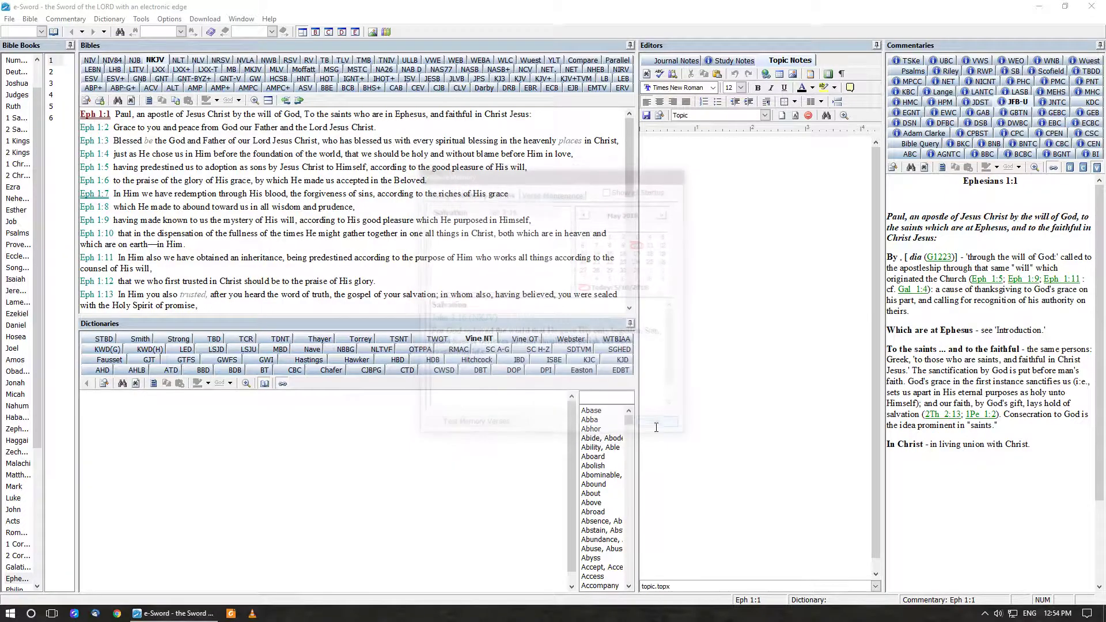